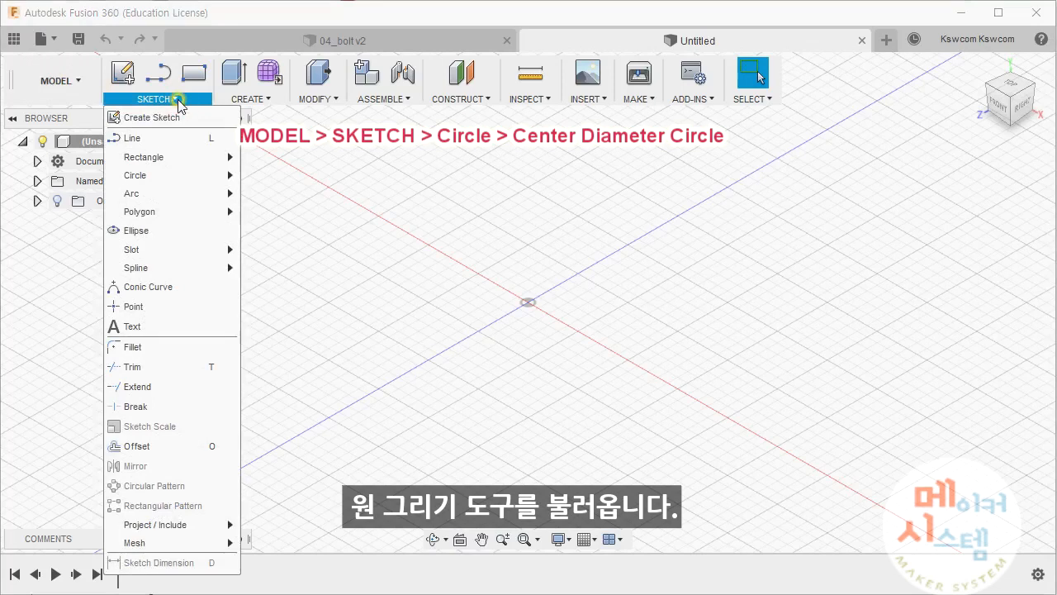
# Sketch a 6 mm diameter center-diameter circle at the origin on the horizontal XZ plane
pyautogui.moveTo(179, 182)
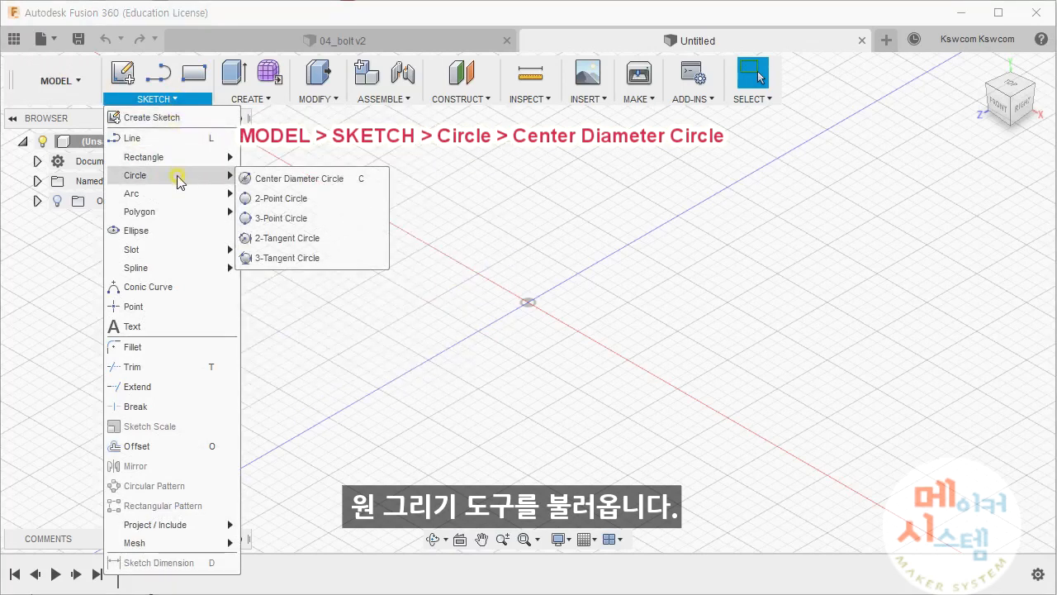
pyautogui.click(275, 180)
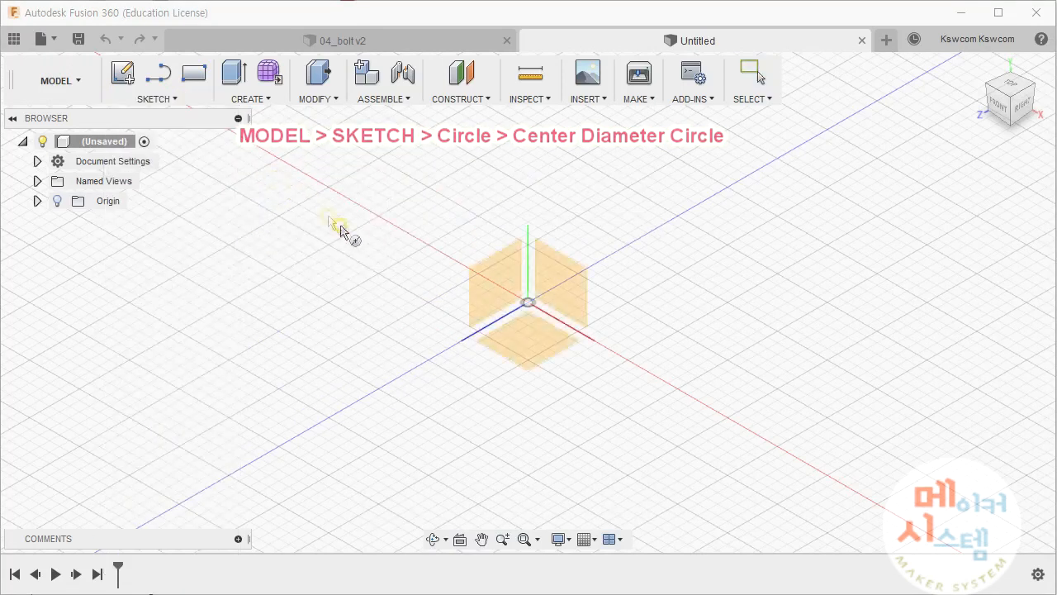
pyautogui.click(502, 337)
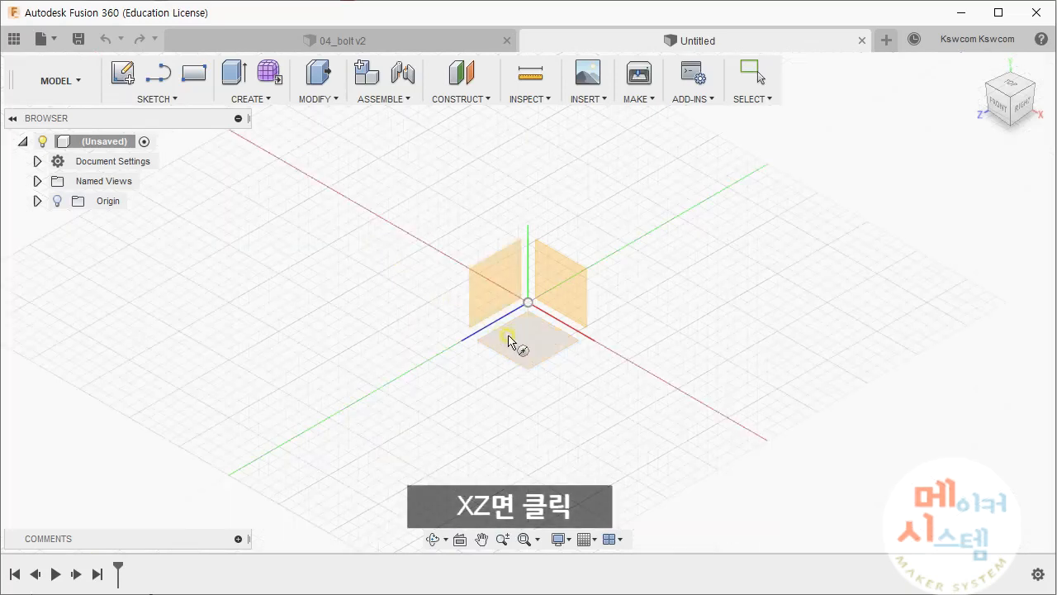
pyautogui.click(530, 345)
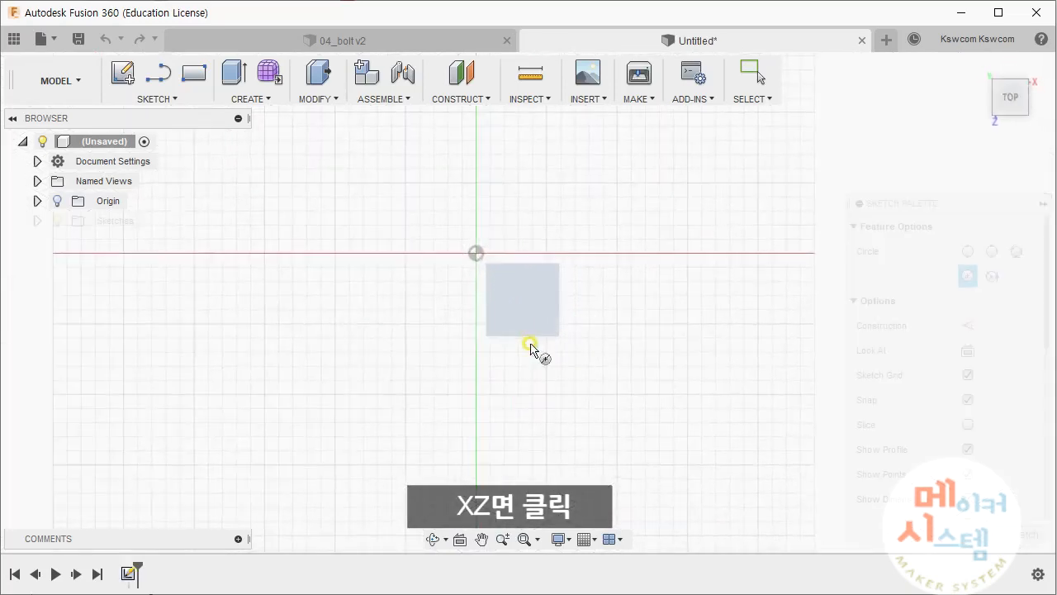
pyautogui.click(475, 253)
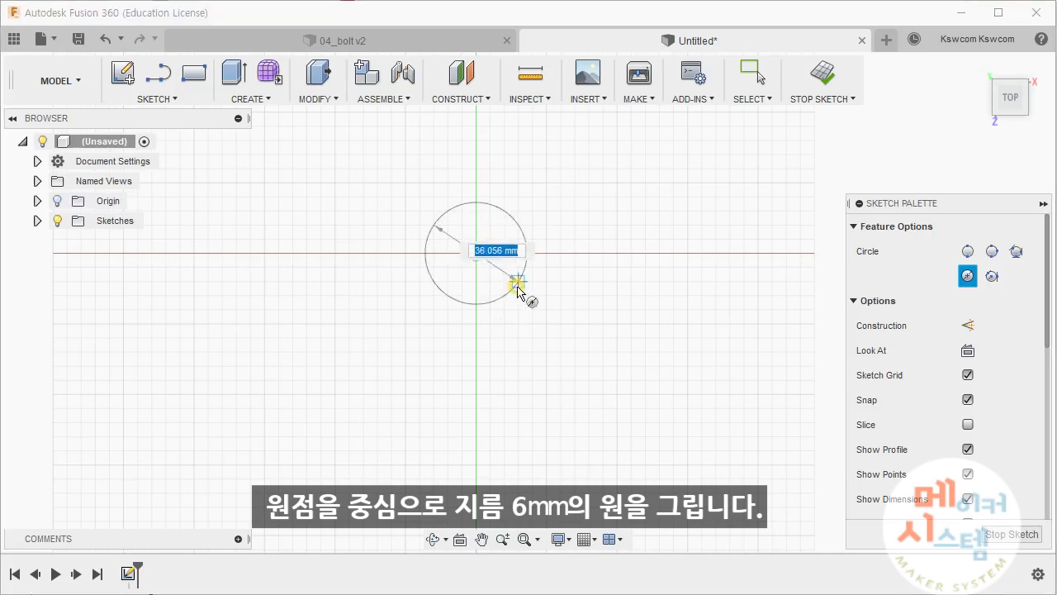
pyautogui.write('6')
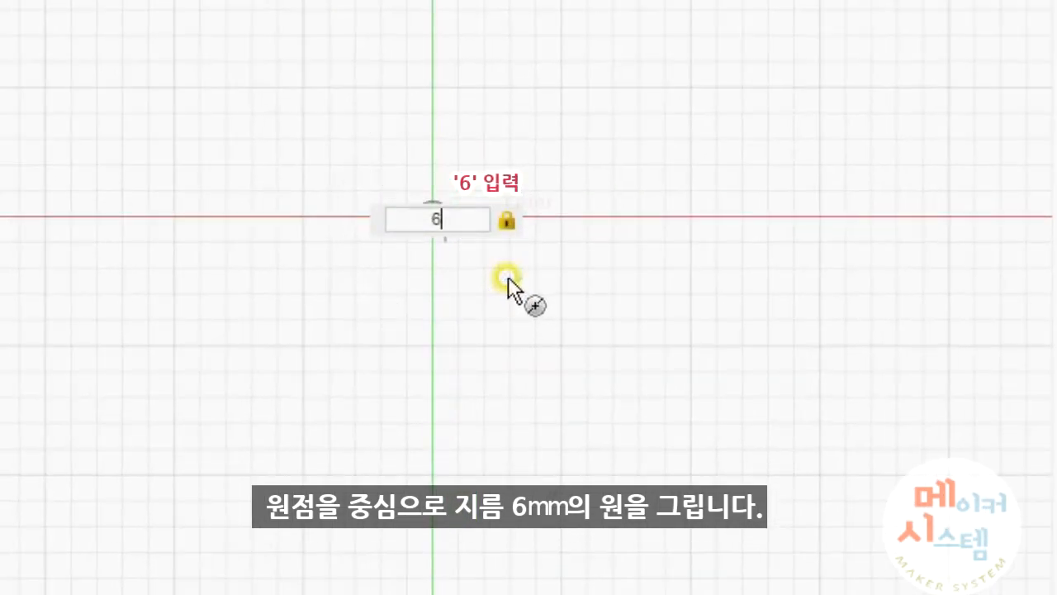
pyautogui.press('Return')
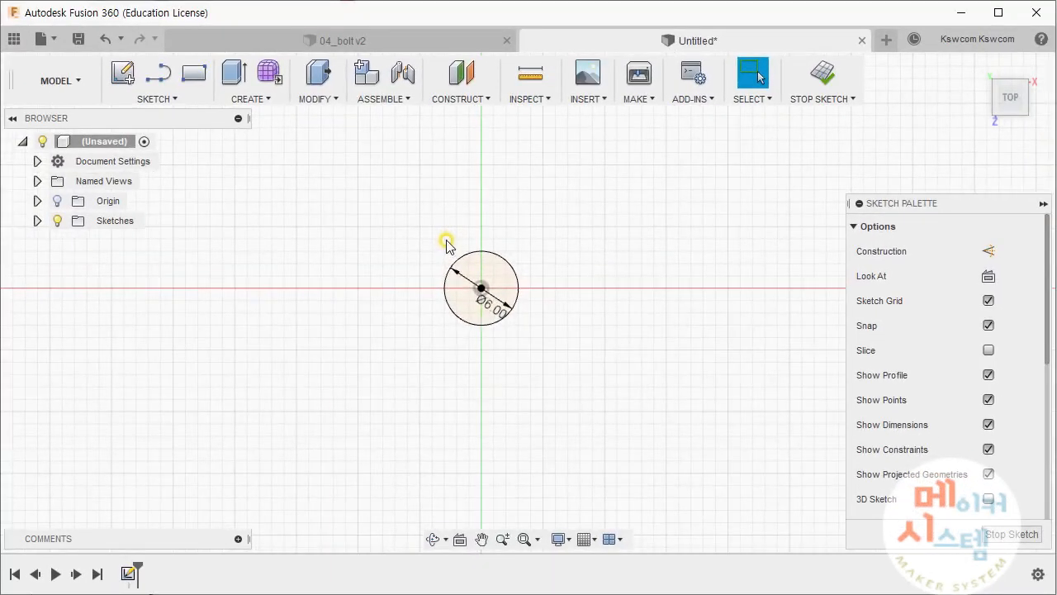
# Extrude the circle 20 mm upward on one side as a new body to form the bolt shank
pyautogui.click(259, 99)
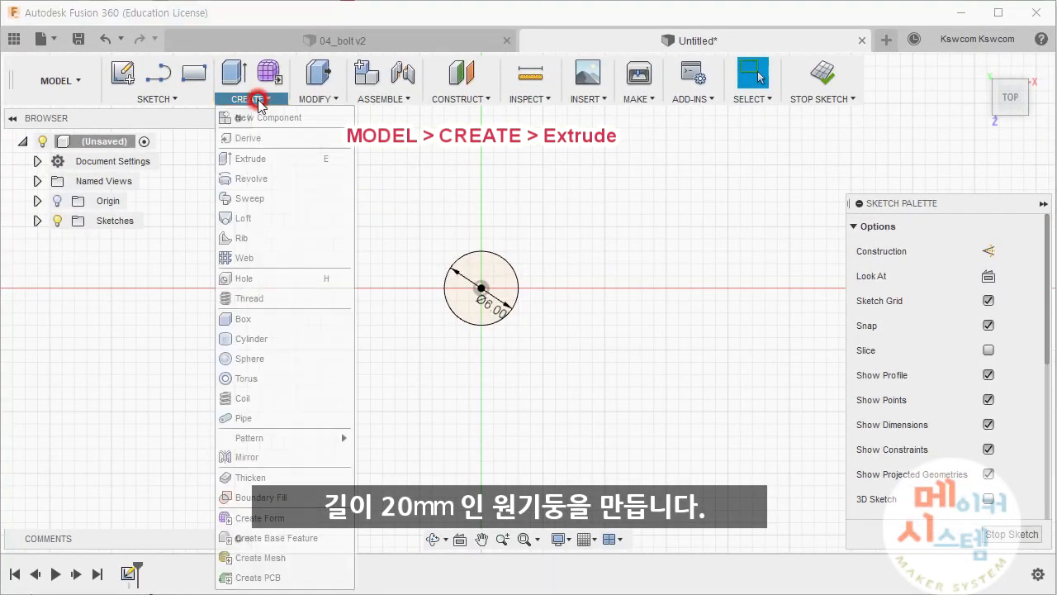
pyautogui.click(251, 158)
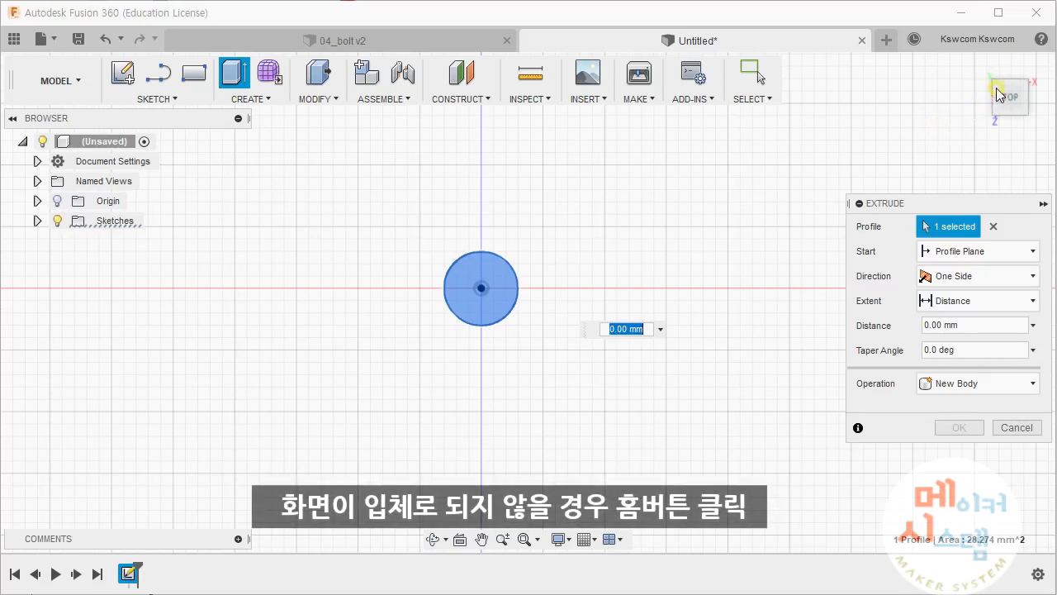
pyautogui.click(978, 67)
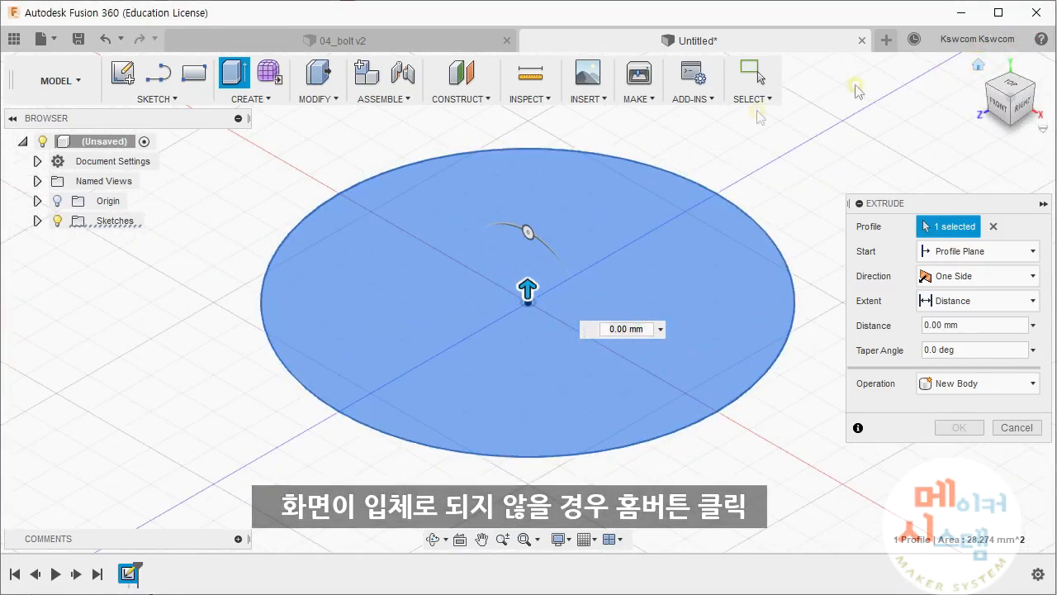
pyautogui.scroll(-3, 731, 181)
pyautogui.moveTo(758, 160); pyautogui.dragTo(573, 309, button='middle')
pyautogui.scroll(-1, 568, 342)
pyautogui.scroll(-1, 568, 342)
pyautogui.moveTo(975, 212); pyautogui.dragTo(734, 217)
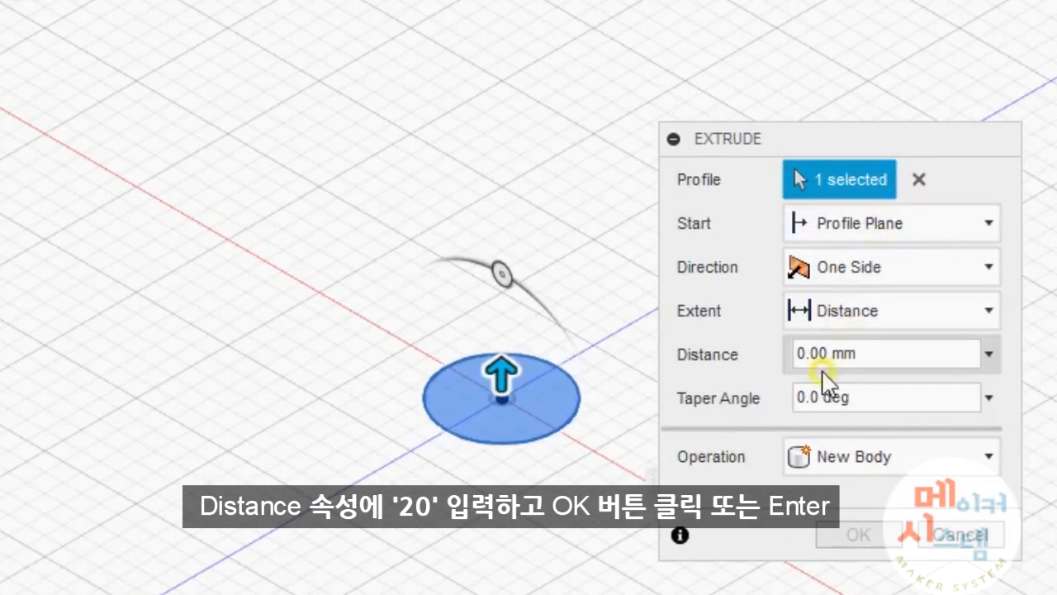
pyautogui.click(693, 330)
pyautogui.moveTo(818, 354); pyautogui.dragTo(769, 355)
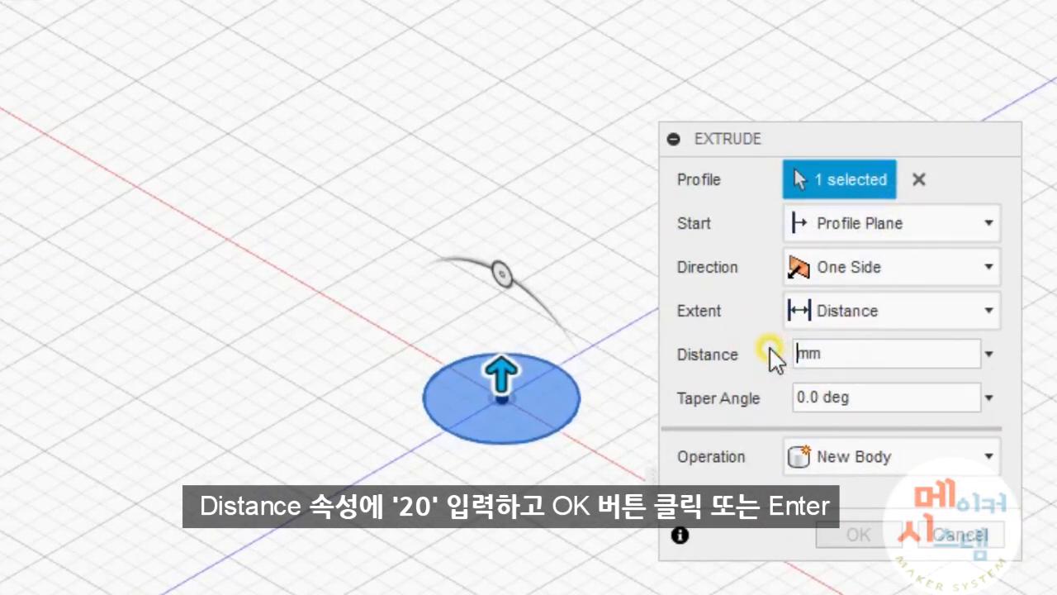
pyautogui.press('Delete')
pyautogui.press('Delete')
pyautogui.write('20')
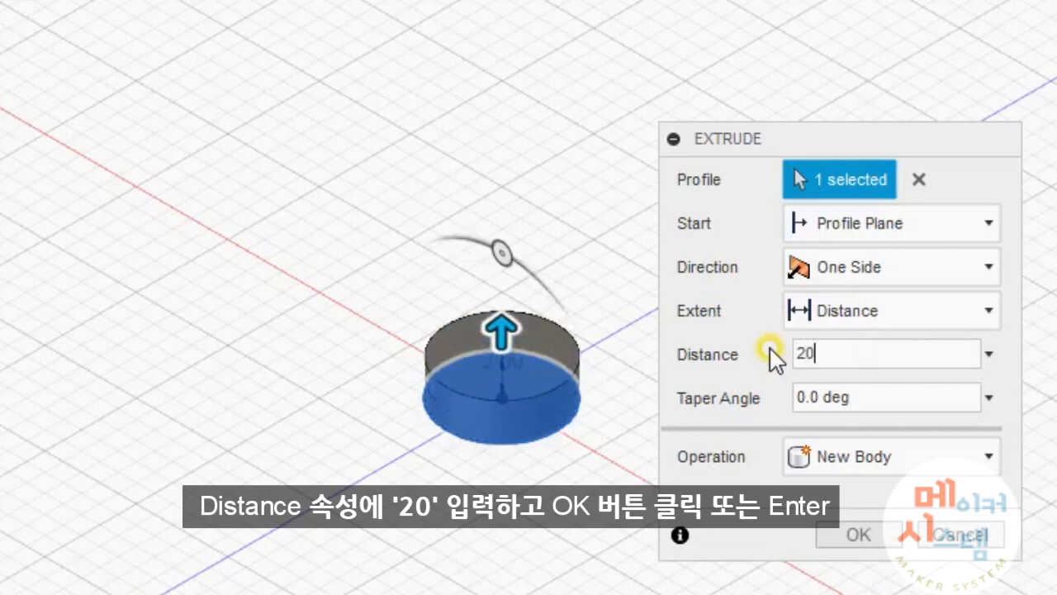
pyautogui.press('Return')
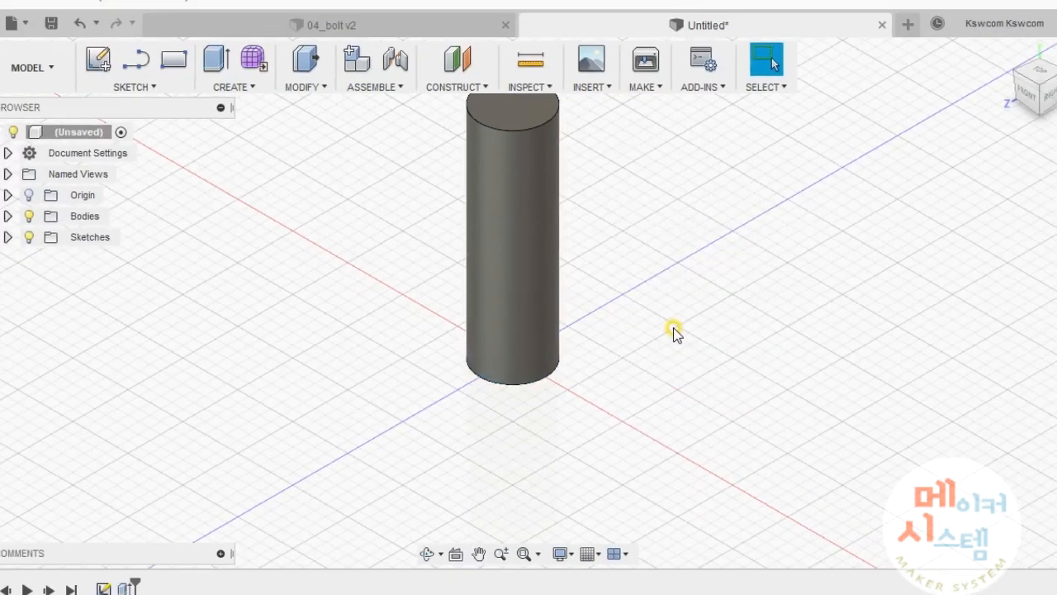
# Sketch a six-sided circumscribed polygon with a 6 mm radius on the cylinder's top face, centered on the origin
pyautogui.moveTo(667, 332); pyautogui.dragTo(592, 394, button='middle')
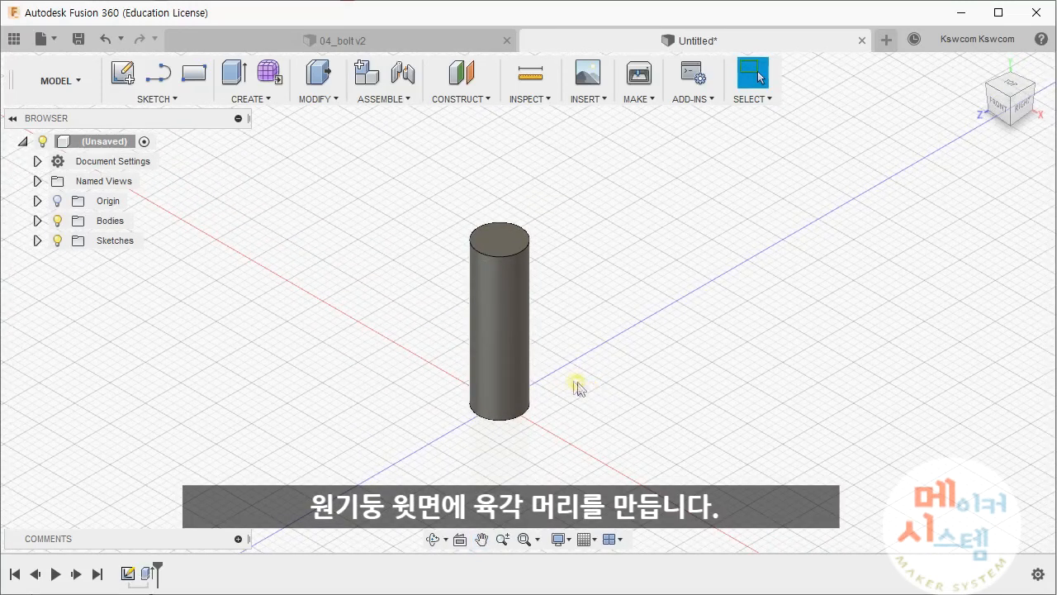
pyautogui.click(203, 99)
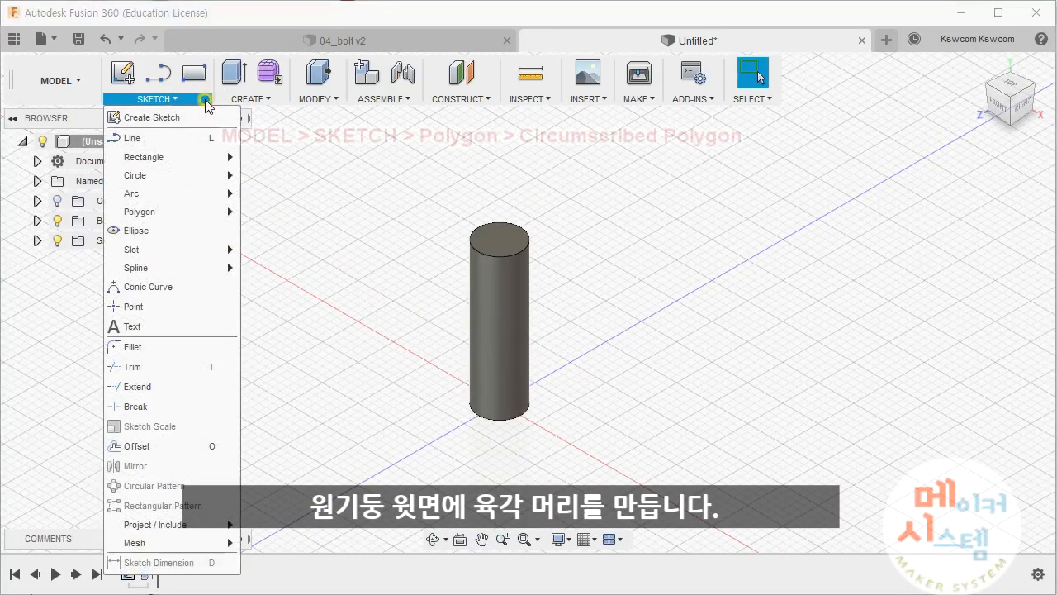
pyautogui.moveTo(196, 217)
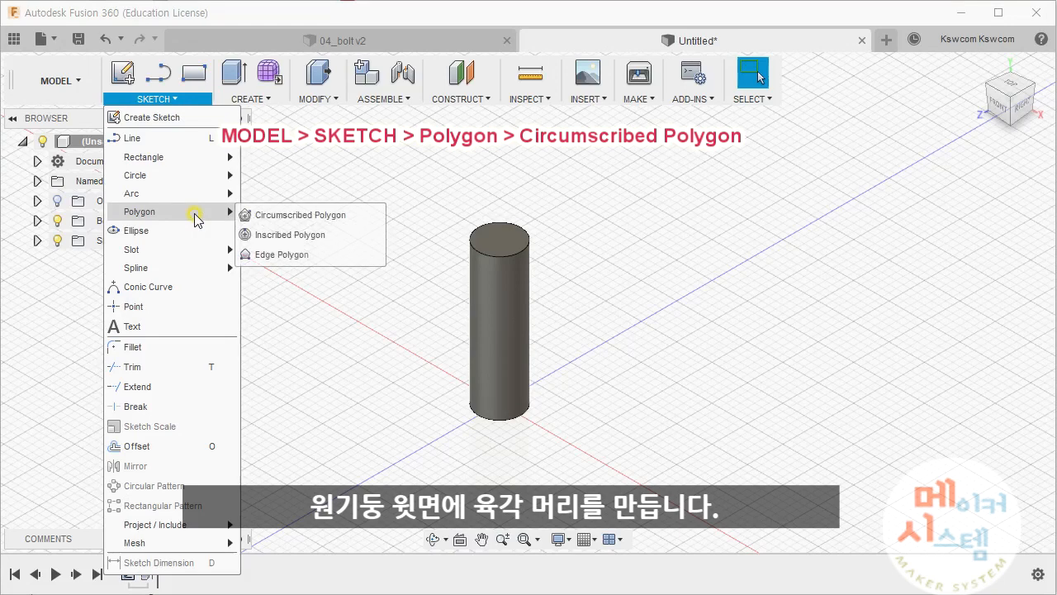
pyautogui.click(298, 217)
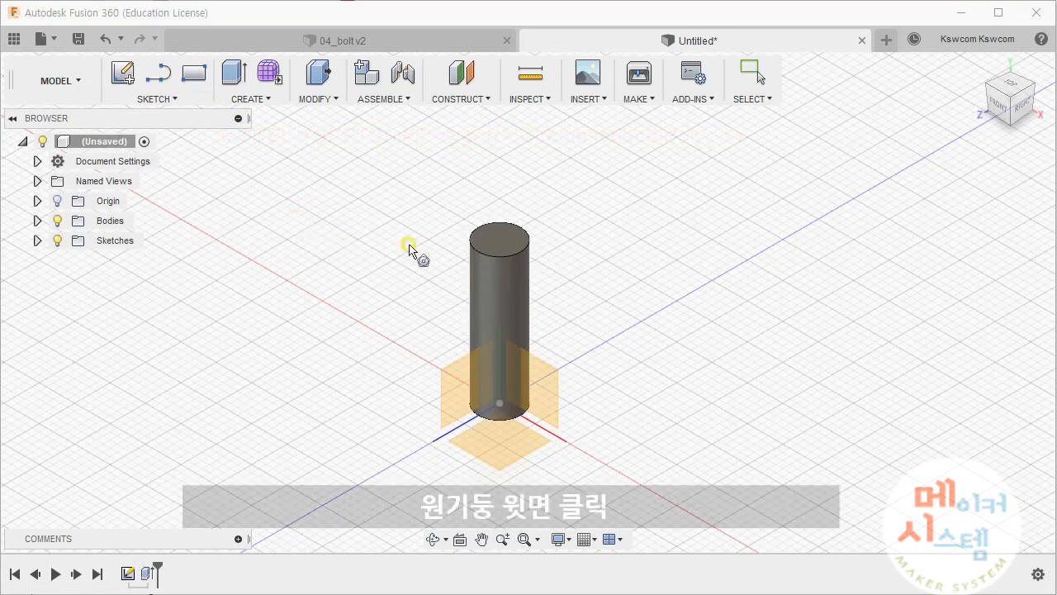
pyautogui.click(500, 246)
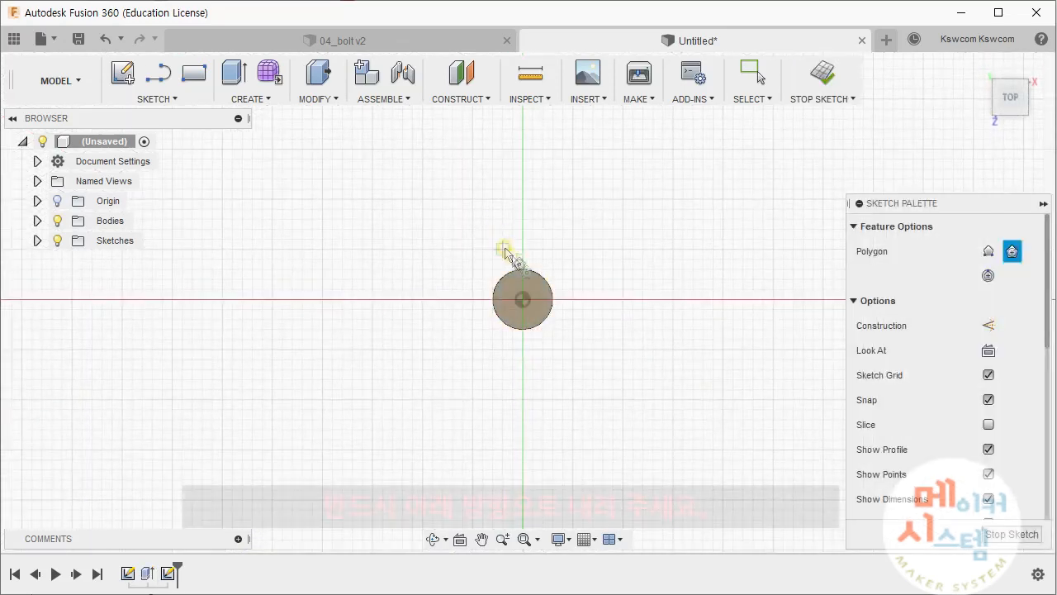
pyautogui.click(524, 301)
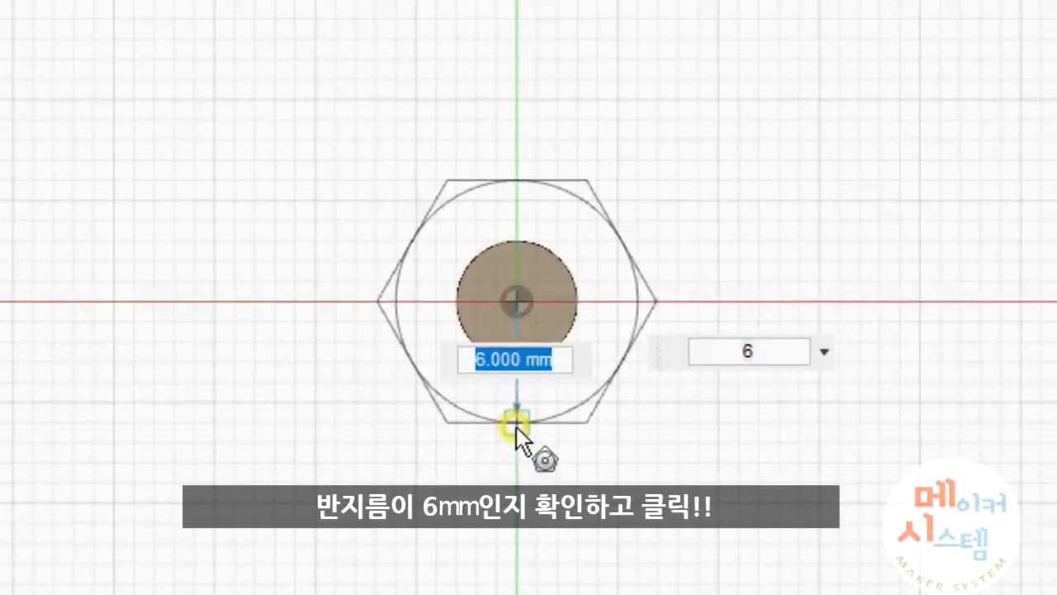
pyautogui.click(516, 424)
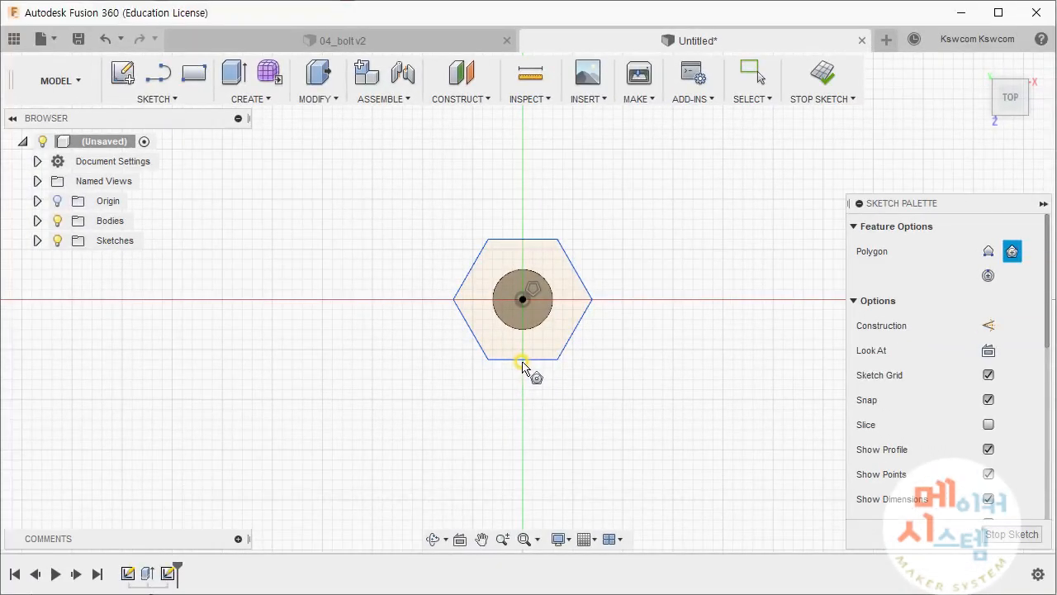
# Extrude both the outer hexagon profile and its inner circle 4 mm to form the bolt head
pyautogui.click(250, 104)
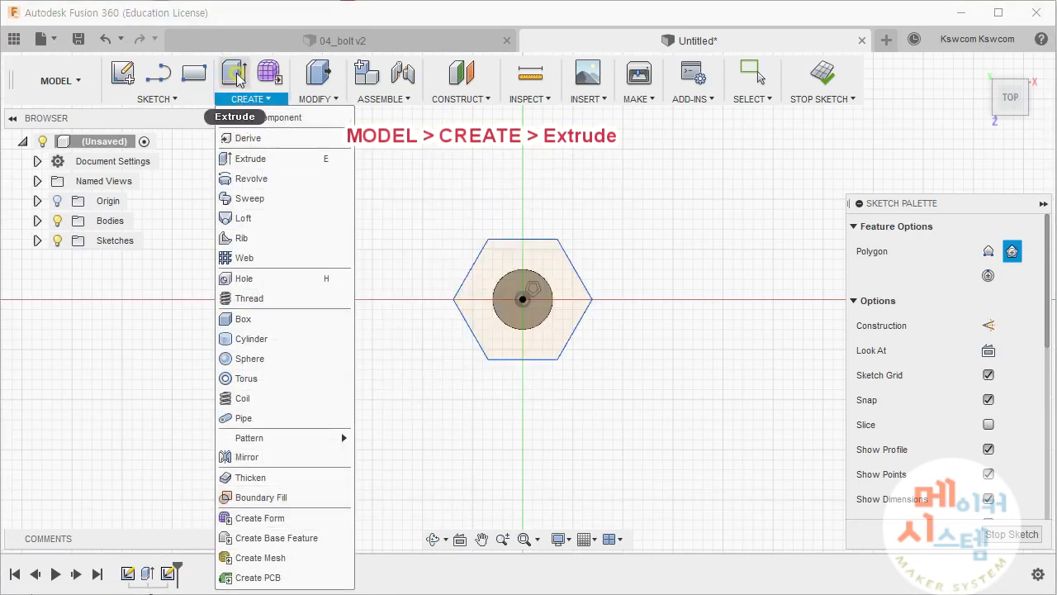
pyautogui.click(235, 78)
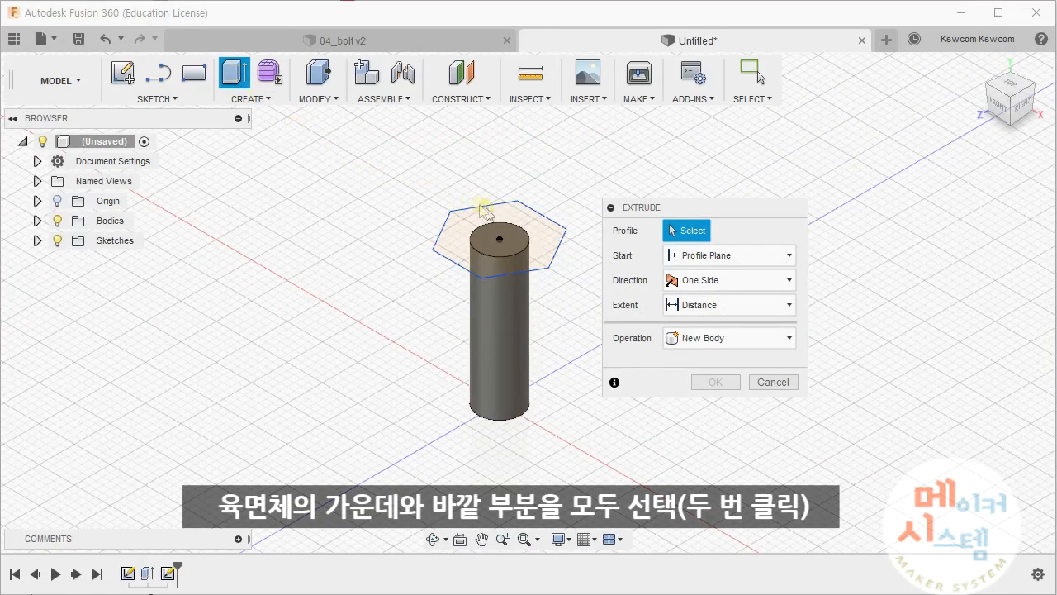
pyautogui.click(532, 224)
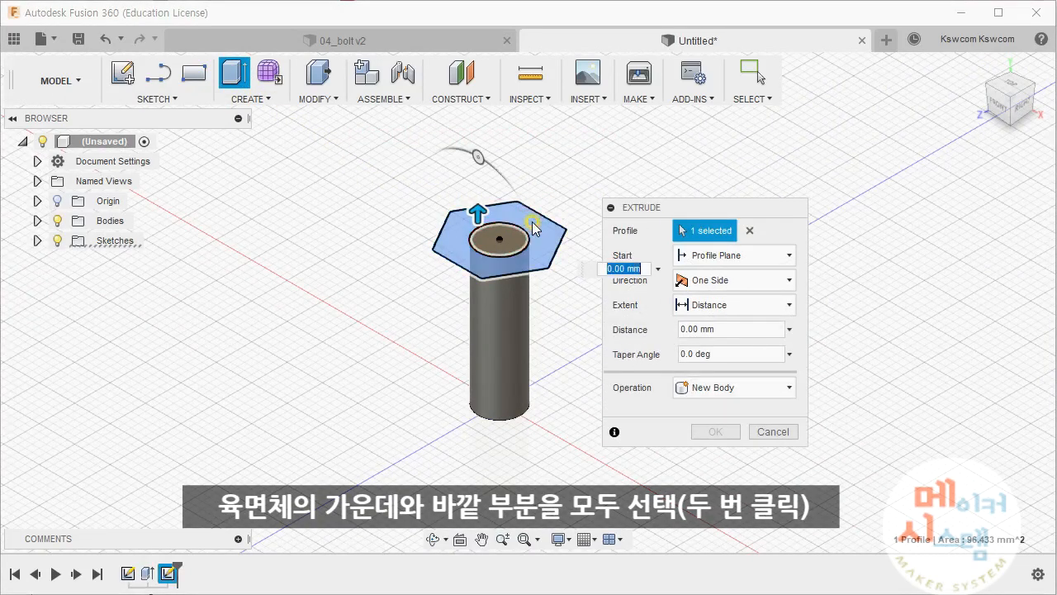
pyautogui.click(514, 242)
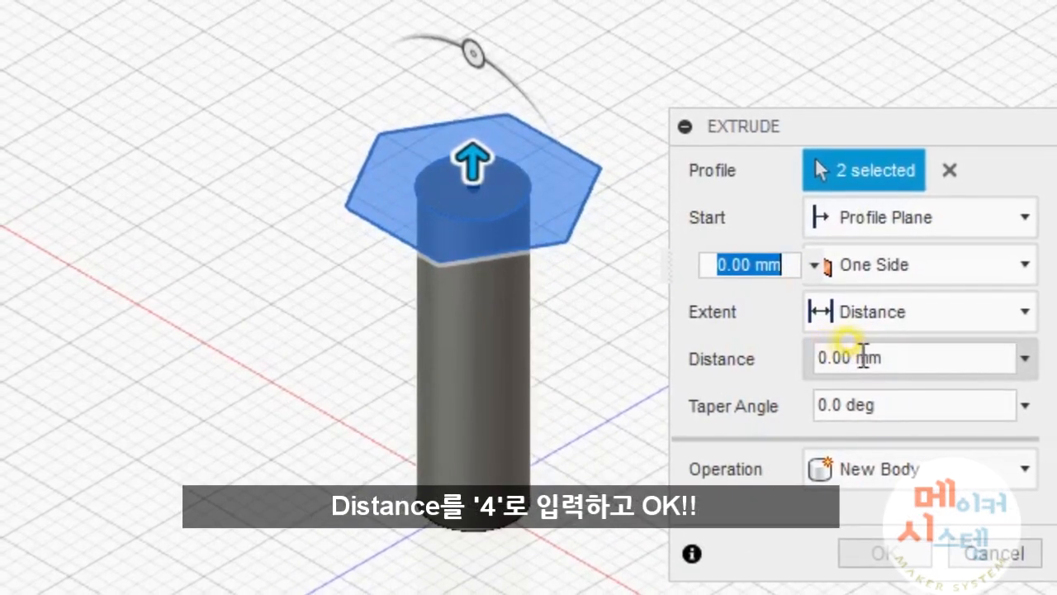
pyautogui.click(699, 329)
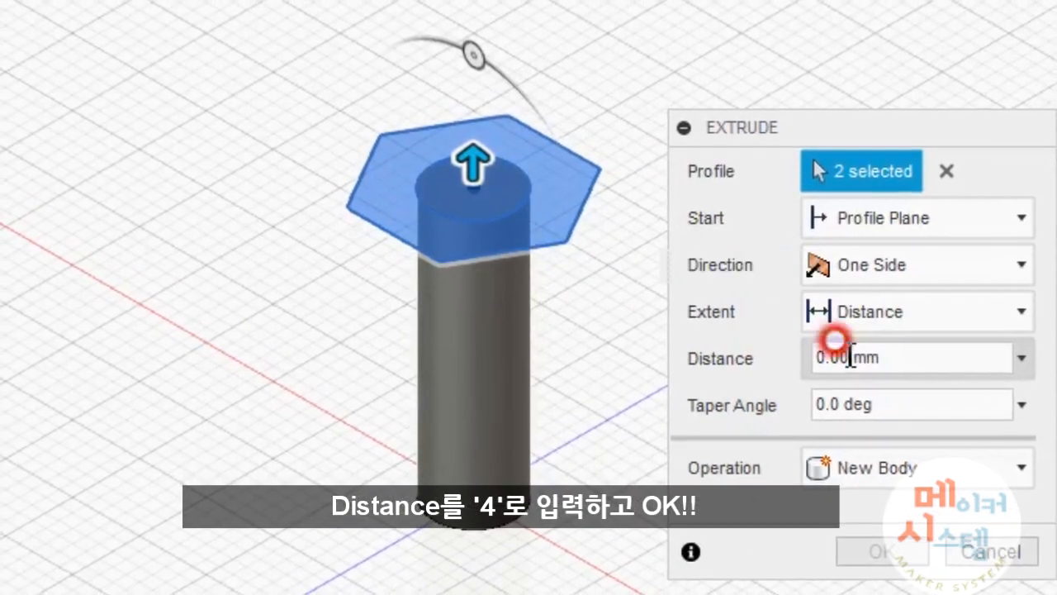
pyautogui.moveTo(850, 356); pyautogui.dragTo(750, 358)
pyautogui.write('4')
pyautogui.click(869, 539)
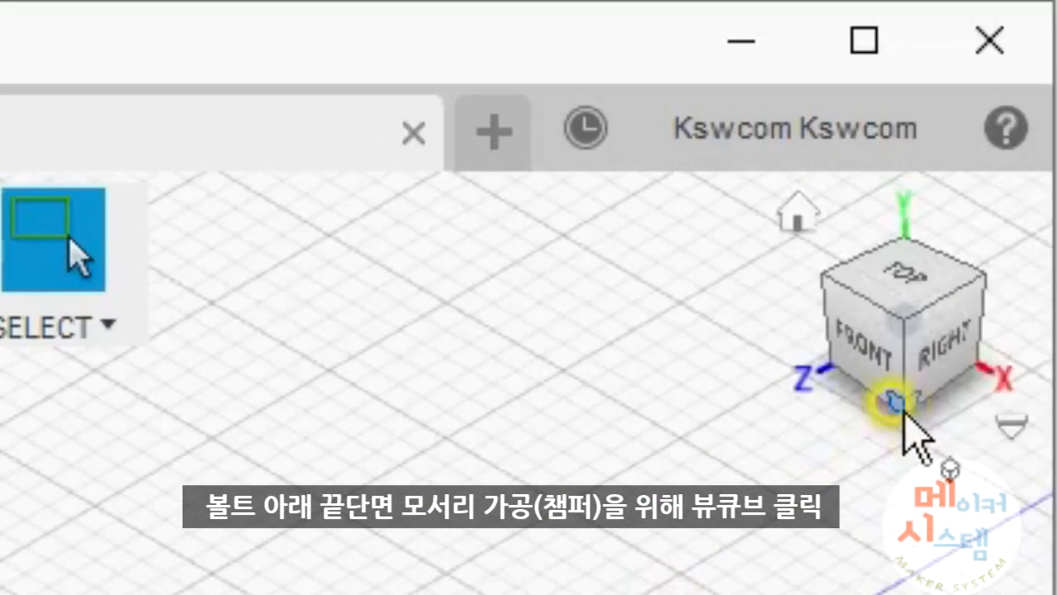
# Chamfer the circular edge at the shank's lower end with an equal distance of 0.5 mm
pyautogui.click(1007, 121)
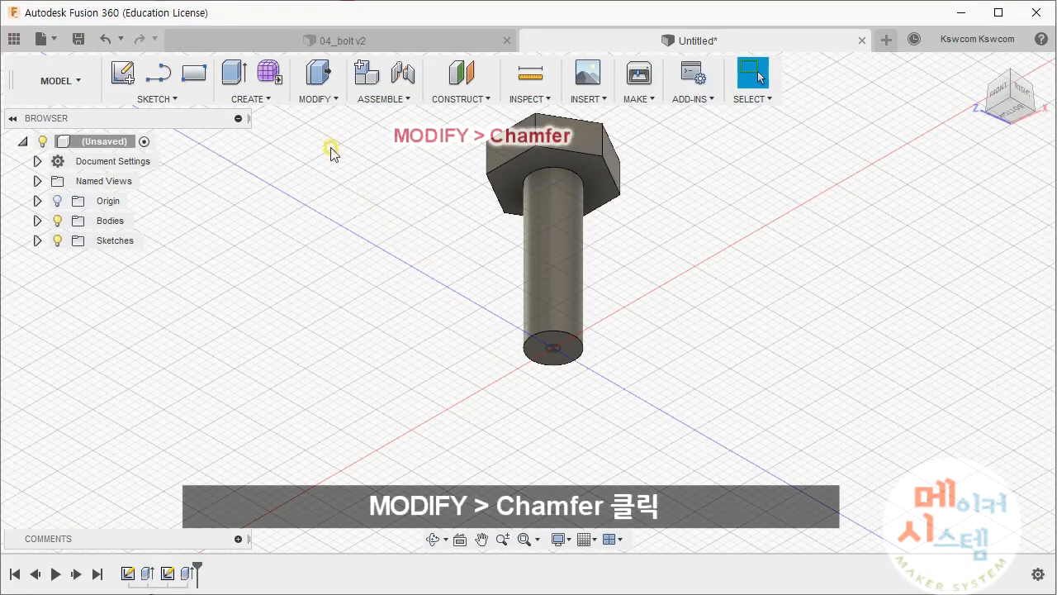
pyautogui.click(321, 98)
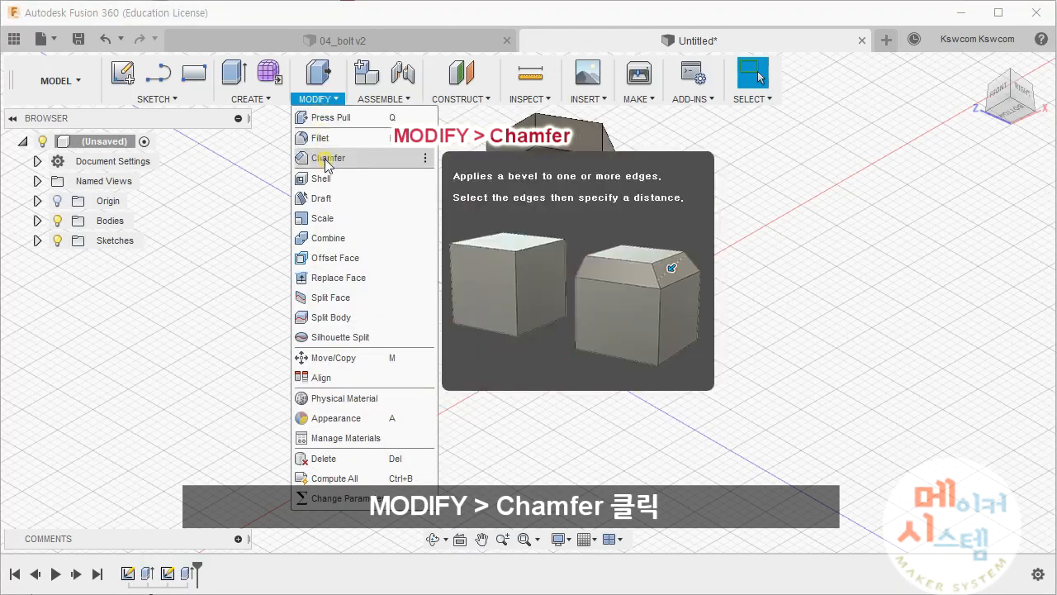
pyautogui.click(327, 159)
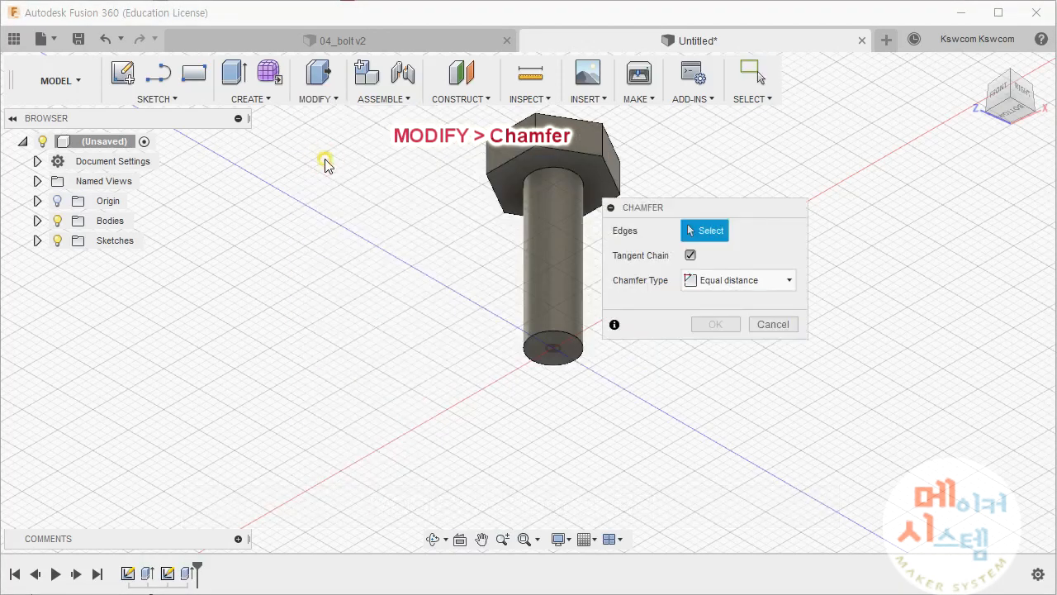
pyautogui.click(552, 334)
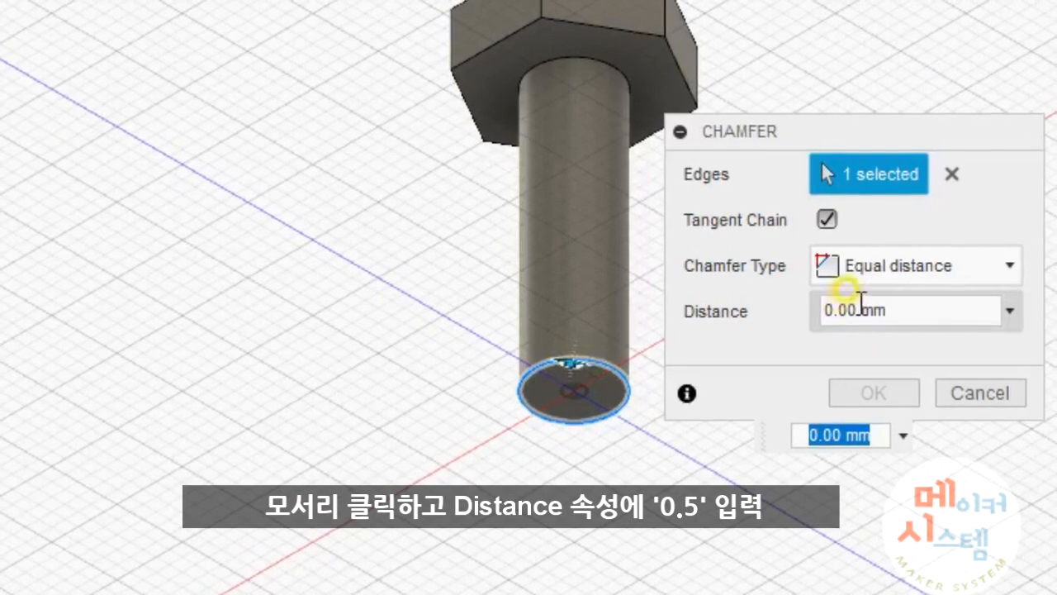
pyautogui.moveTo(708, 302); pyautogui.dragTo(647, 297)
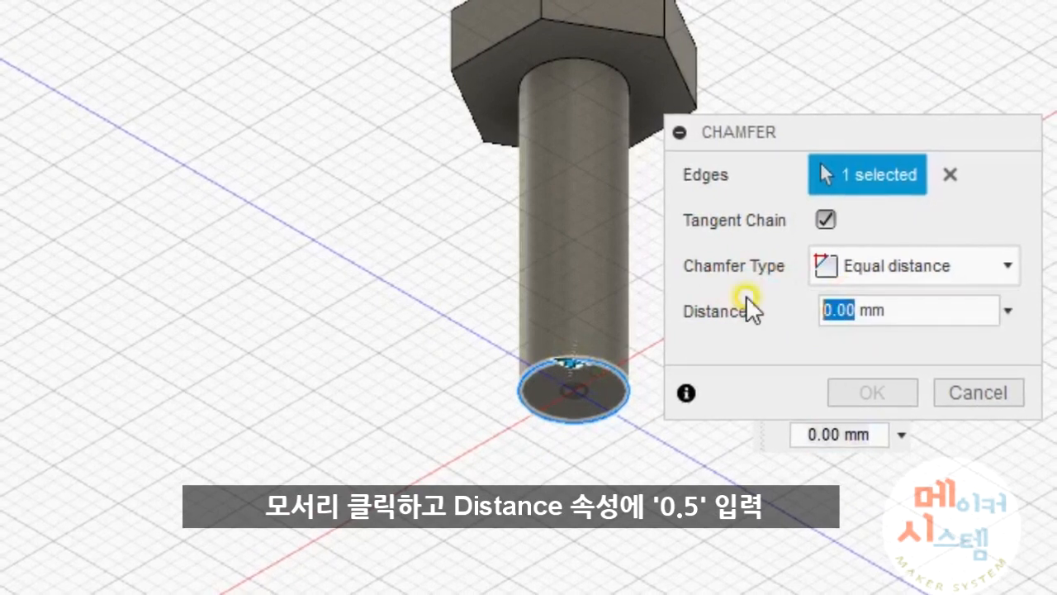
pyautogui.write('0.5')
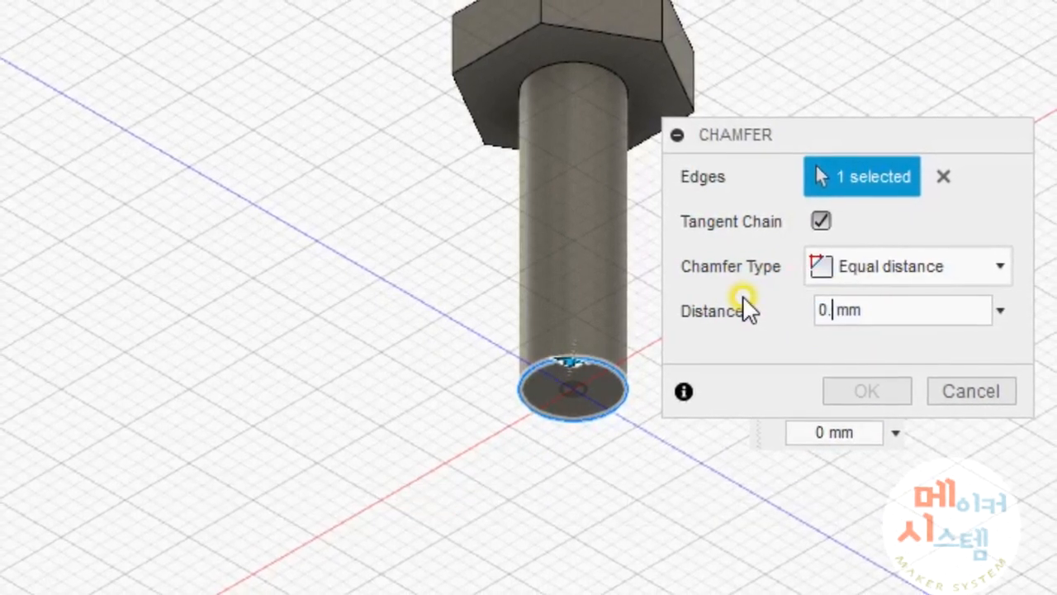
pyautogui.click(877, 389)
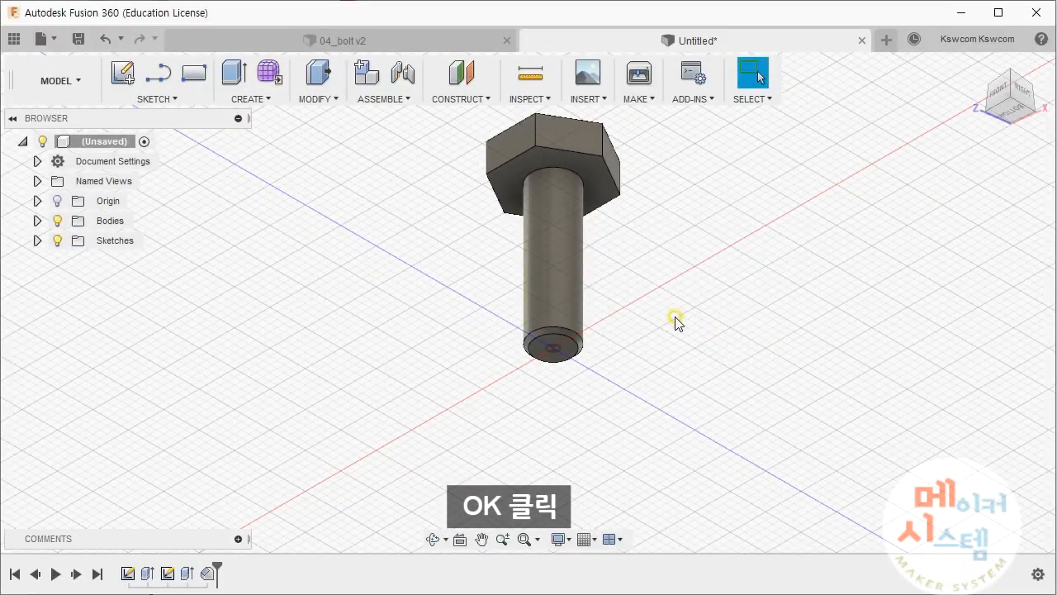
pyautogui.keyDown('shift'); pyautogui.moveTo(647, 319); pyautogui.dragTo(653, 289, button='middle'); pyautogui.keyUp('shift')
pyautogui.scroll(3, 640, 301)
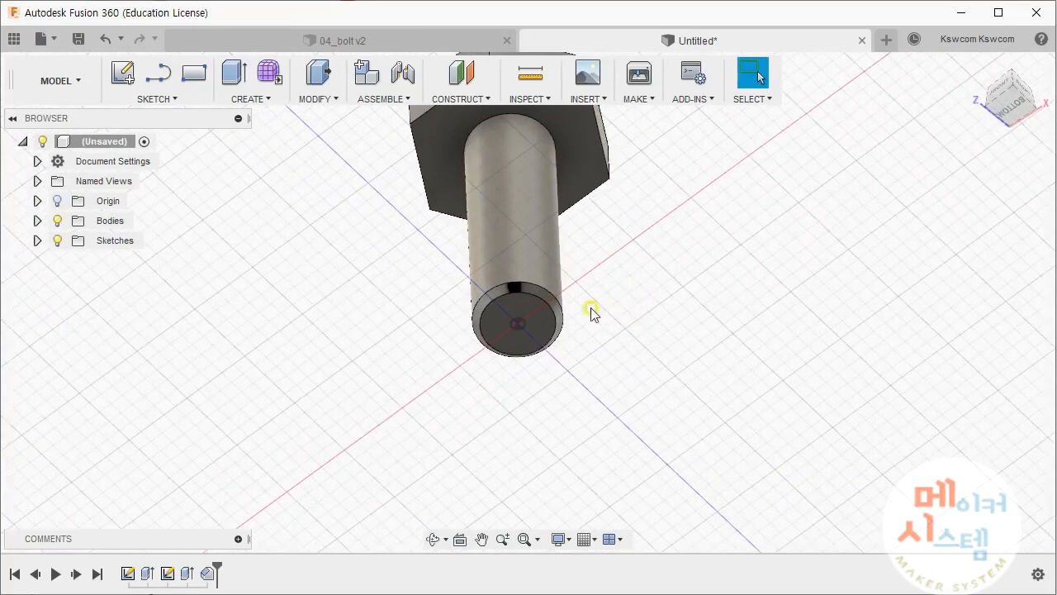
# Add a modeled, full-length, right-hand ISO Metric M6x1 thread of class 6g to the bolt's cylindrical shank
pyautogui.scroll(-3, 592, 313)
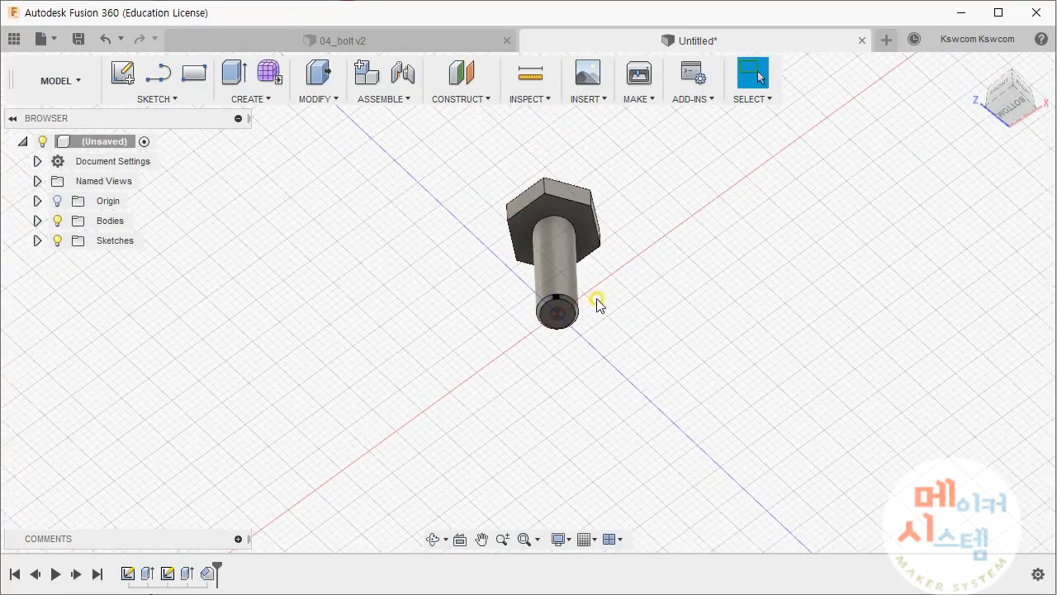
pyautogui.keyDown('shift'); pyautogui.moveTo(598, 304); pyautogui.dragTo(593, 334, button='middle'); pyautogui.keyUp('shift')
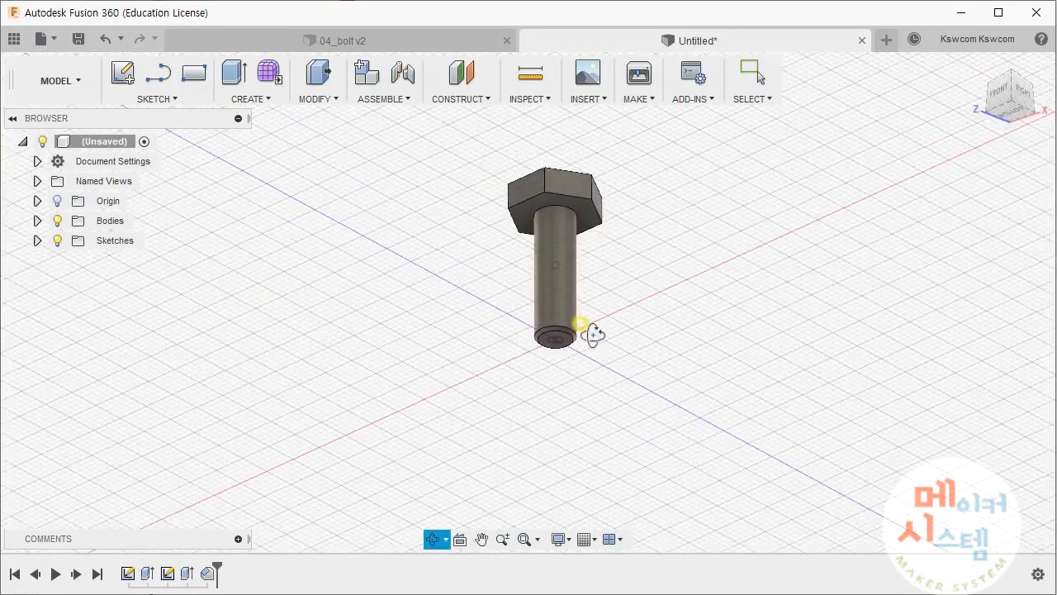
pyautogui.scroll(4, 615, 298)
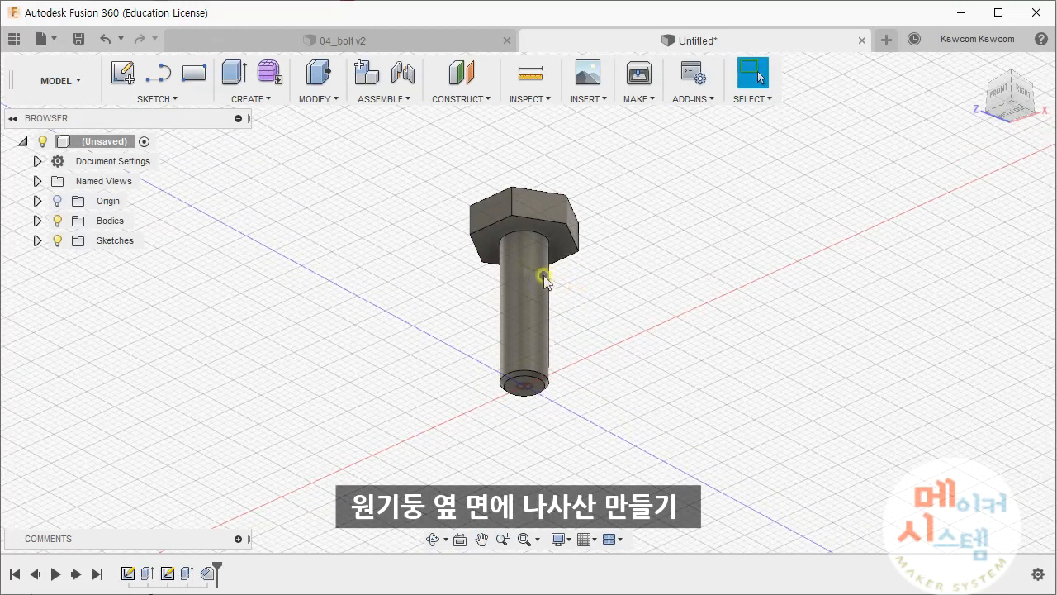
pyautogui.click(249, 98)
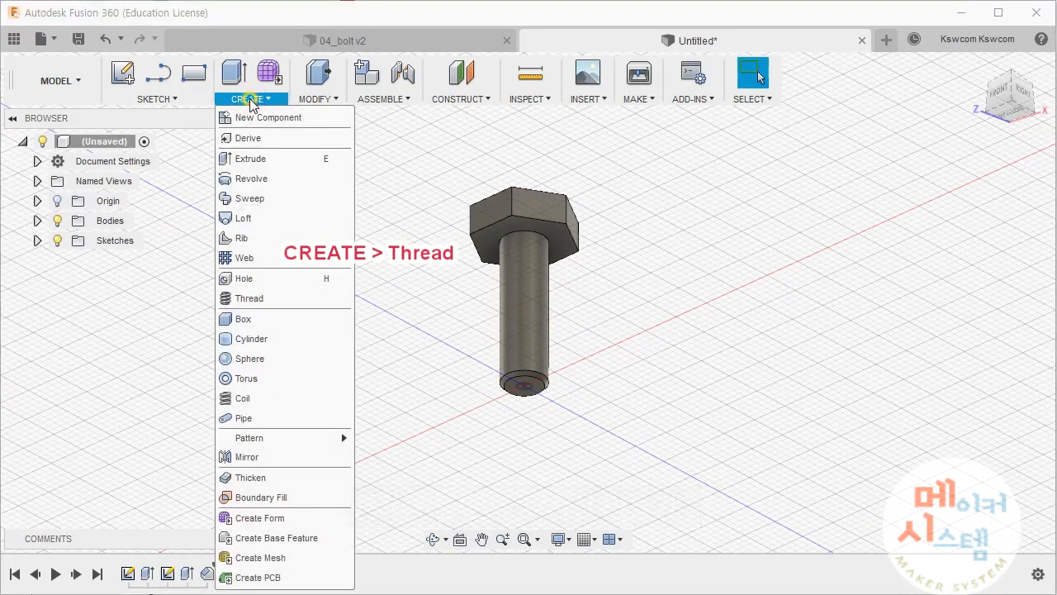
pyautogui.click(263, 298)
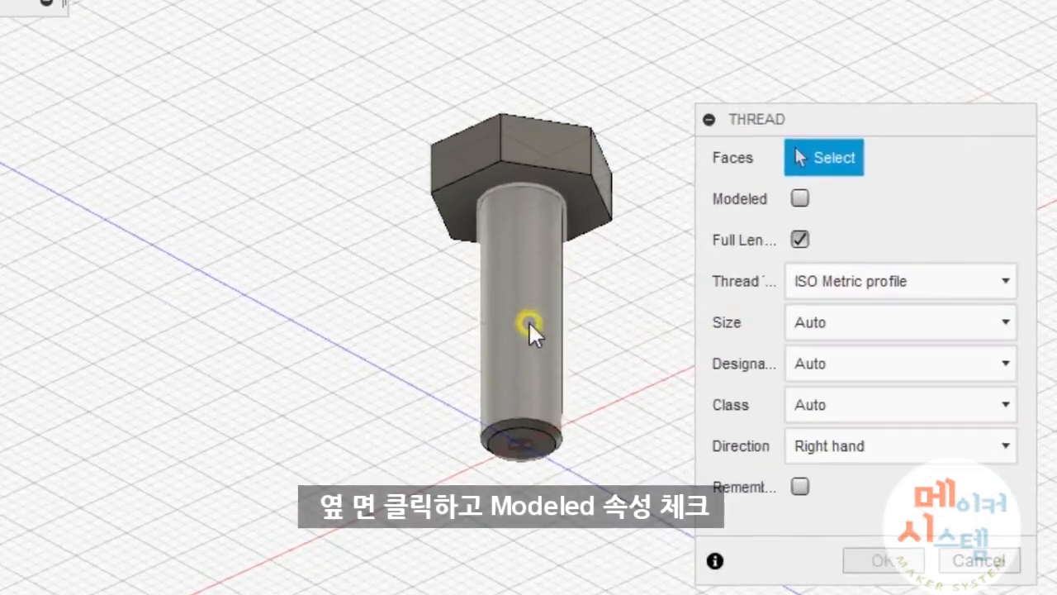
pyautogui.click(522, 321)
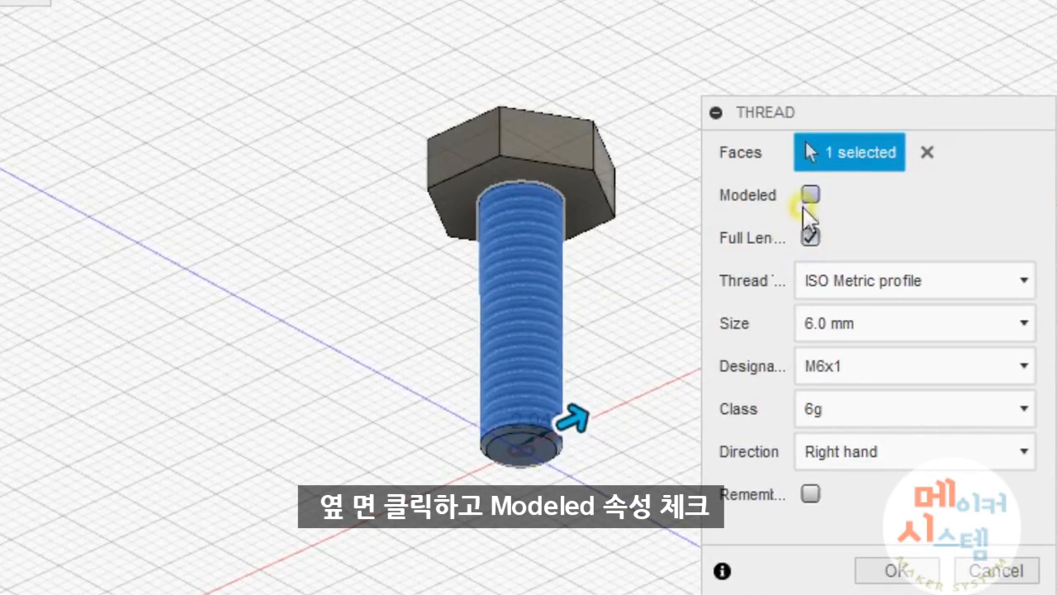
pyautogui.click(812, 195)
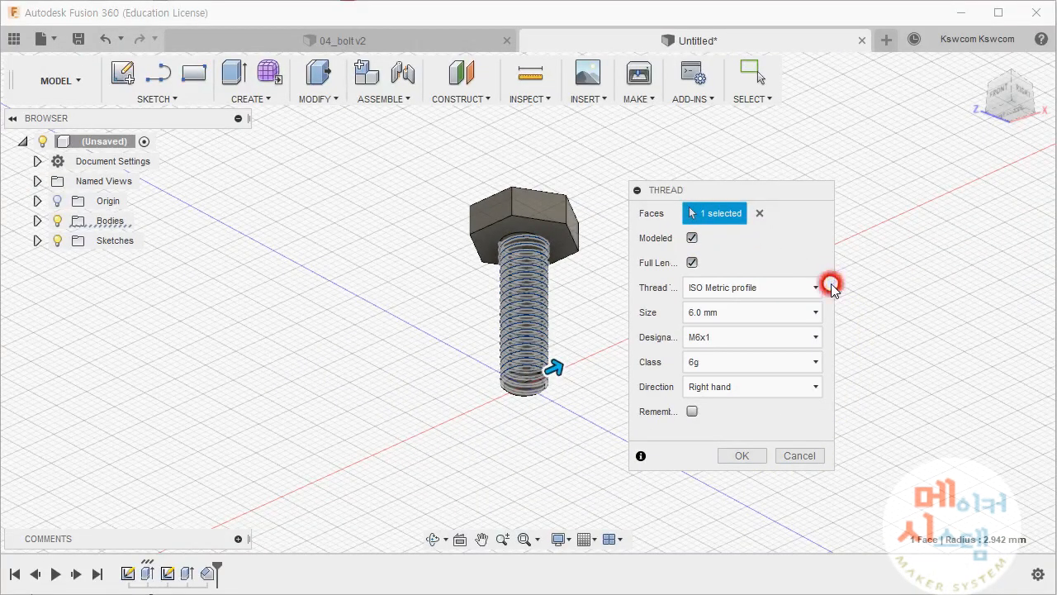
pyautogui.click(742, 456)
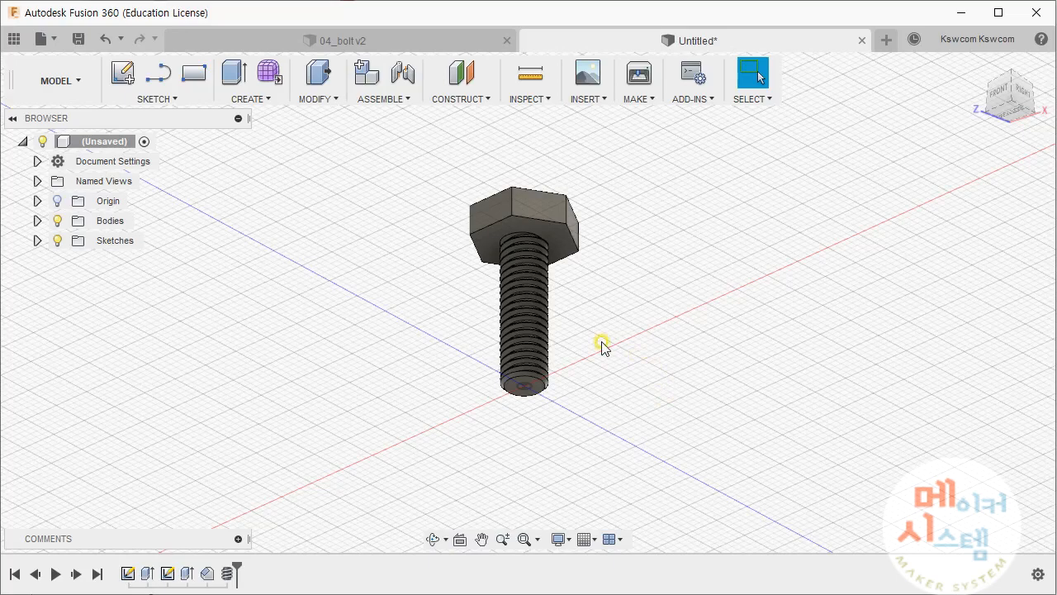
# Start a line sketch on the vertical front origin plane through the bolt's axis
pyautogui.keyDown('shift'); pyautogui.moveTo(602, 347); pyautogui.dragTo(596, 384, button='middle'); pyautogui.keyUp('shift')
pyautogui.scroll(-2, 592, 363)
pyautogui.scroll(5, 599, 334)
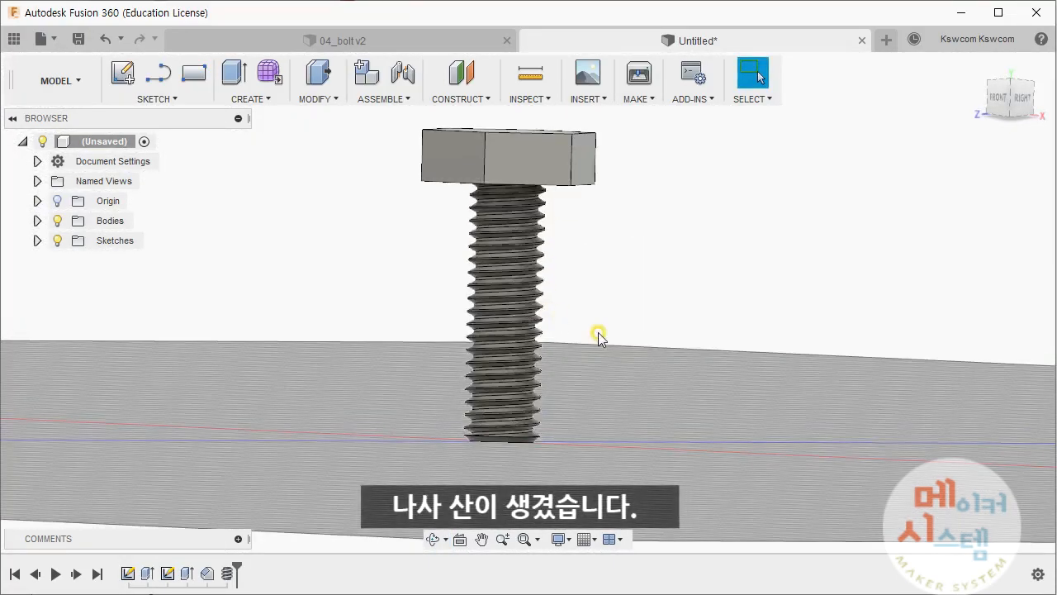
pyautogui.scroll(-3, 598, 335)
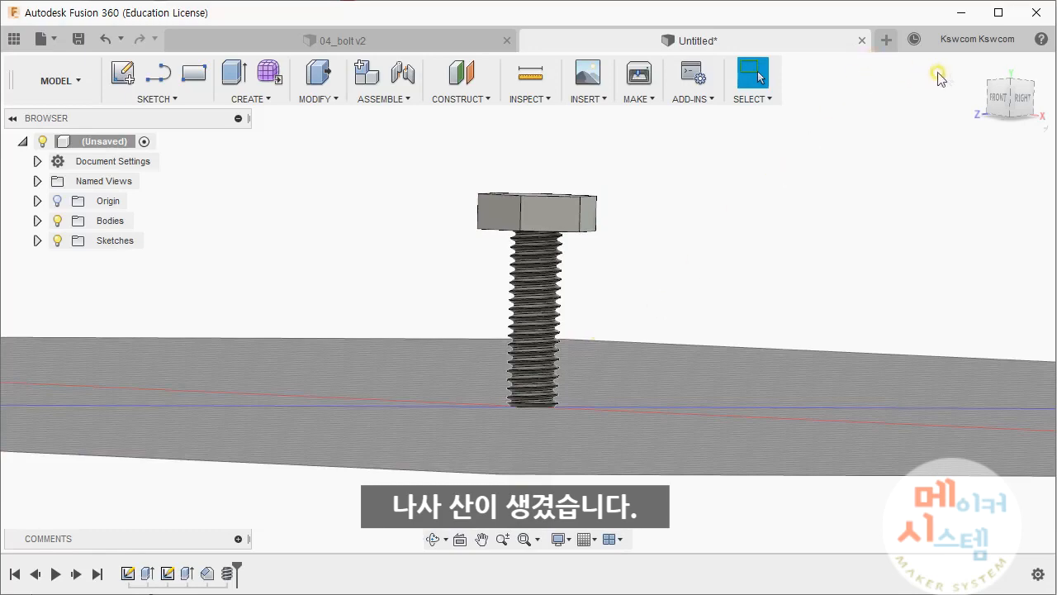
pyautogui.click(975, 68)
pyautogui.moveTo(706, 275); pyautogui.dragTo(672, 303, button='middle')
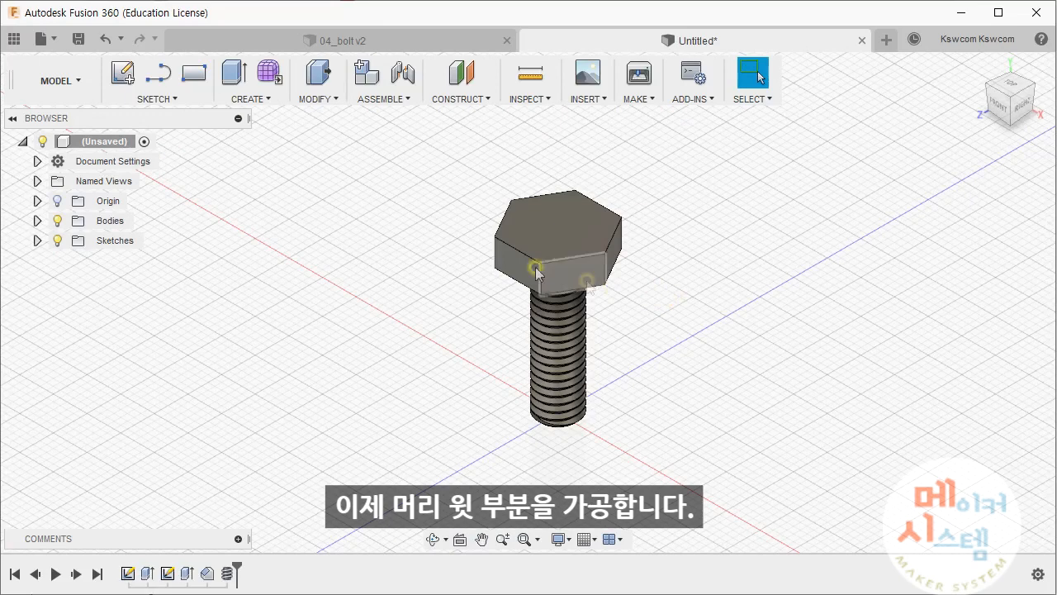
pyautogui.click(166, 99)
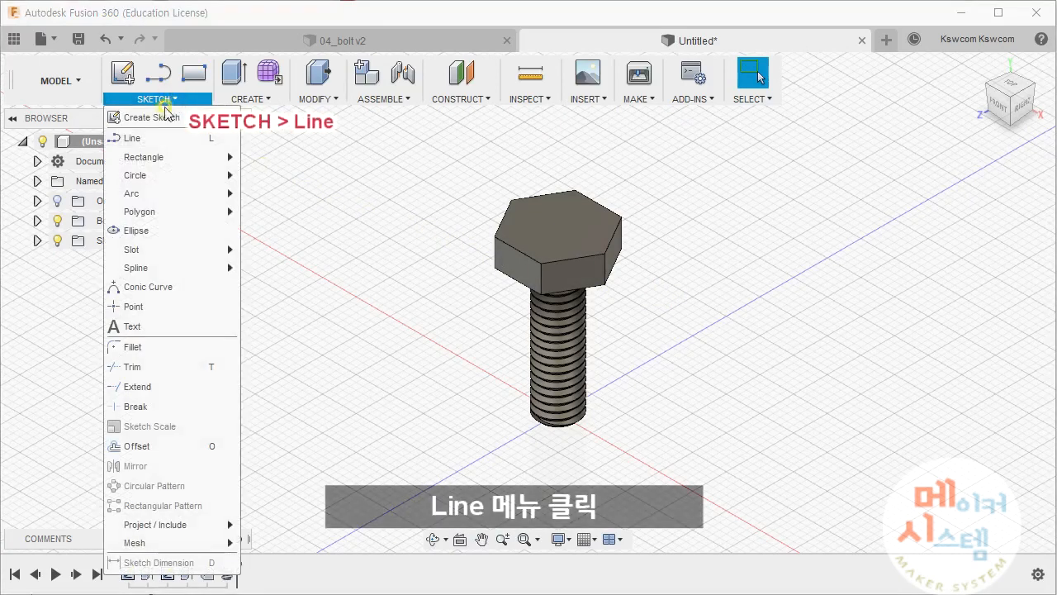
pyautogui.click(140, 138)
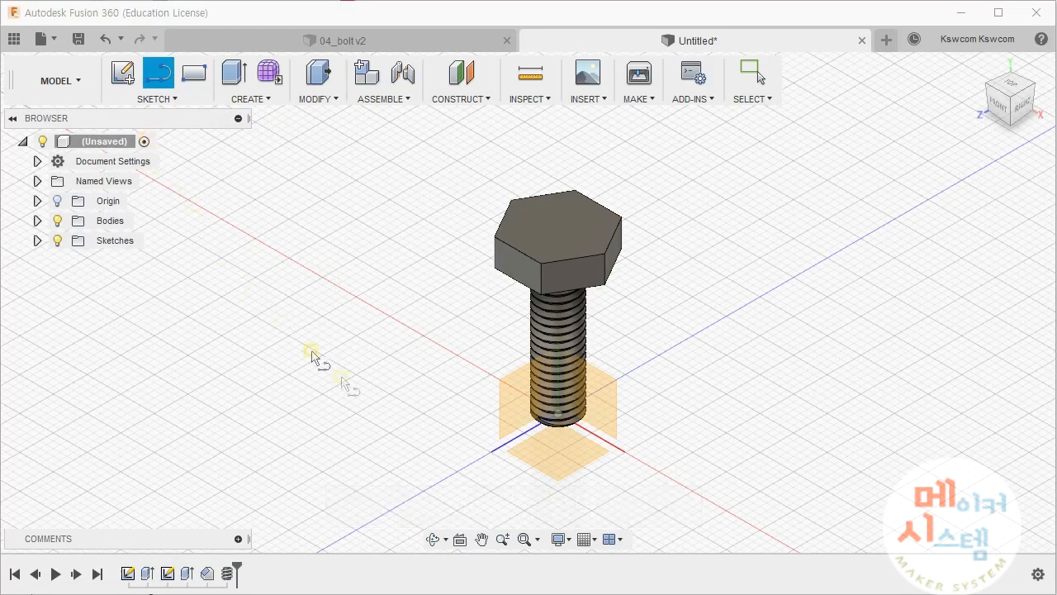
pyautogui.click(605, 421)
pyautogui.click(599, 403)
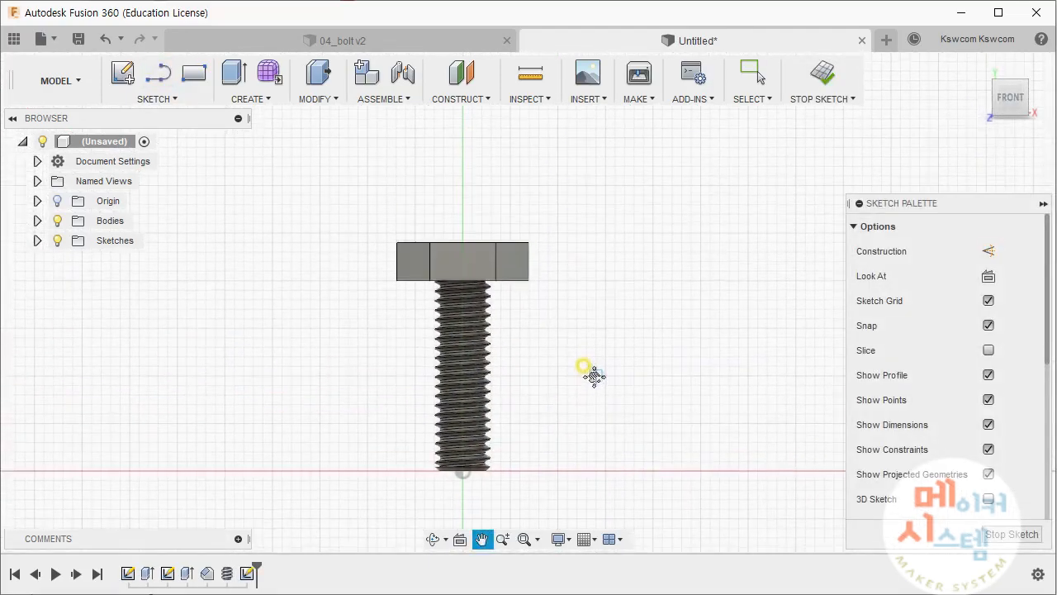
# Draw a closed right triangle just outside the head's side, with a 2 mm horizontal side level with the head's top and a shorter vertical side below
pyautogui.press('l')
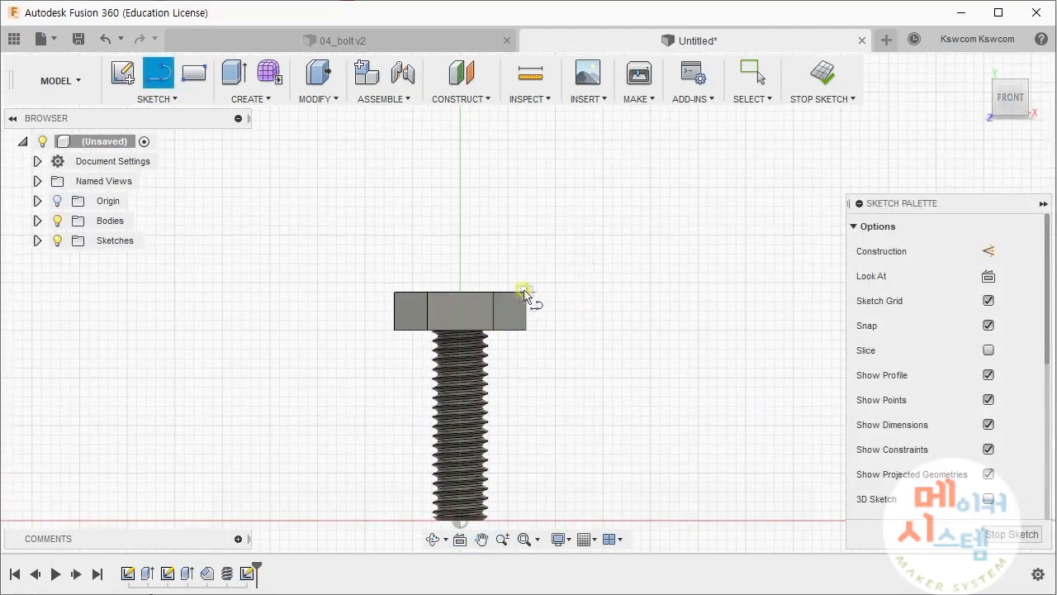
pyautogui.scroll(-8, 526, 293)
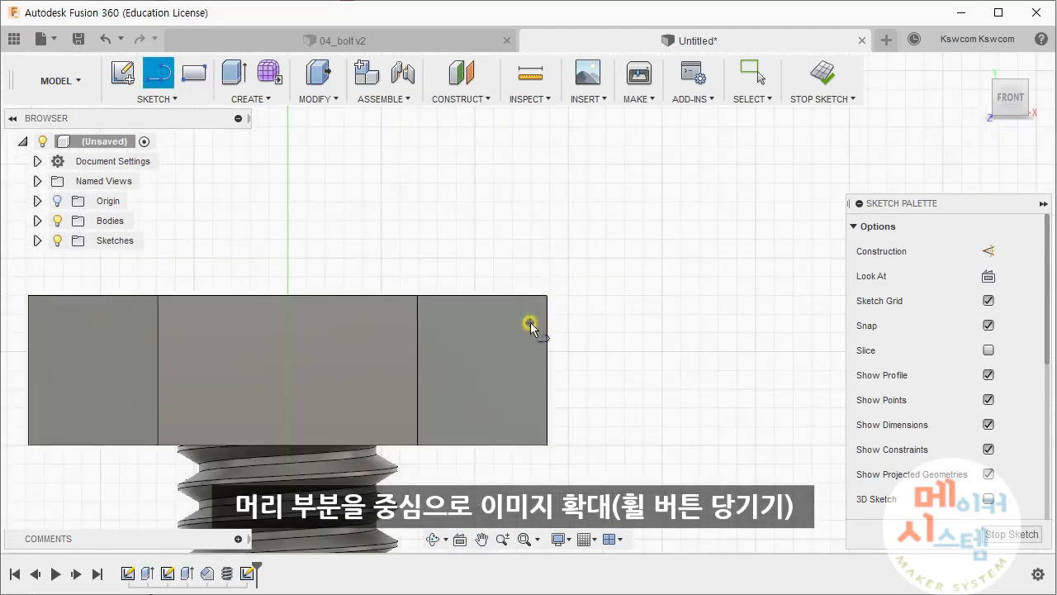
pyautogui.click(586, 295)
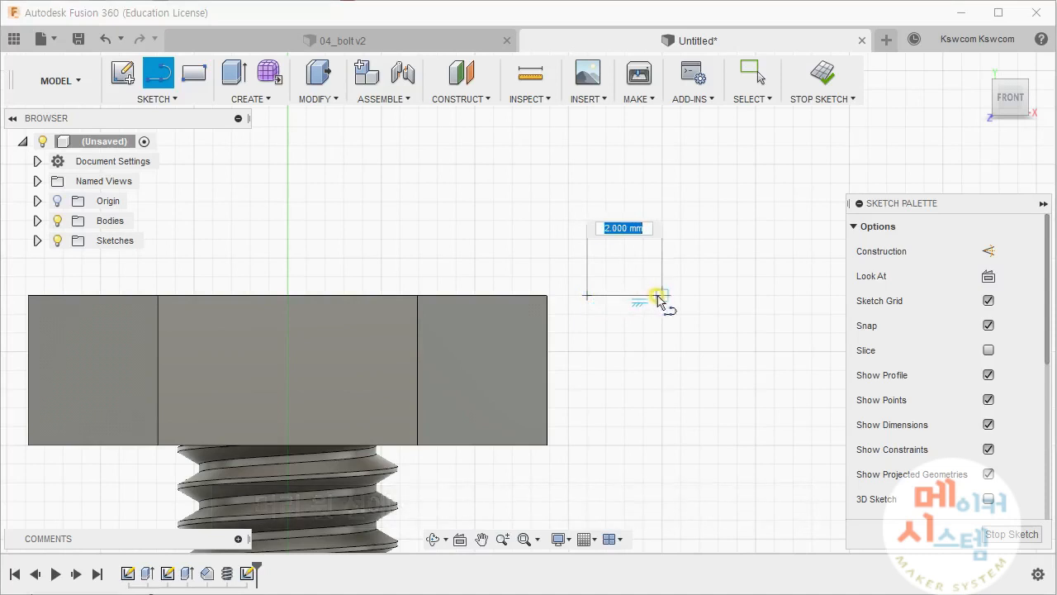
pyautogui.click(662, 295)
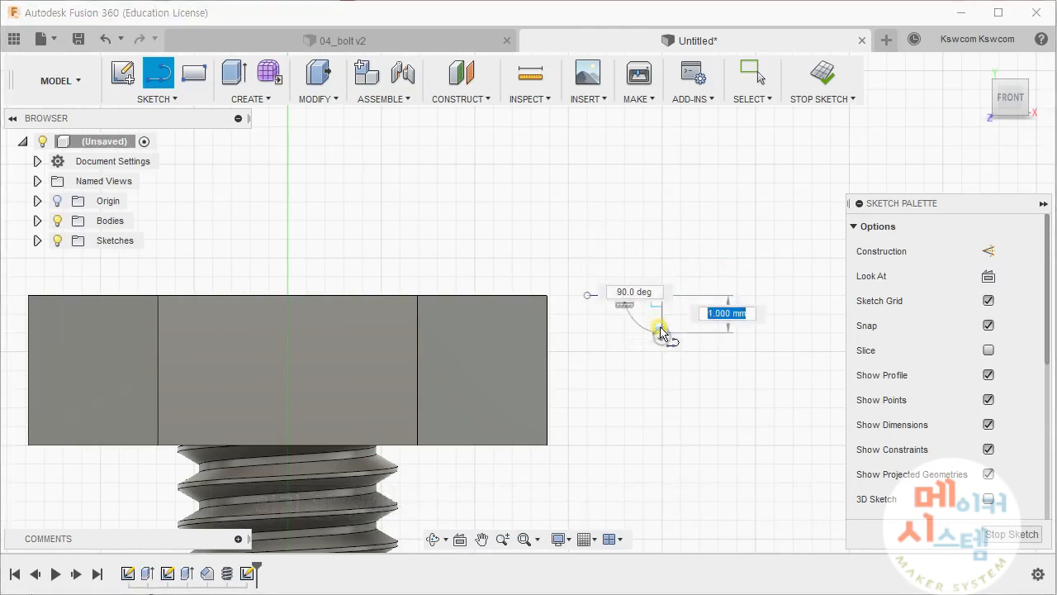
pyautogui.click(660, 331)
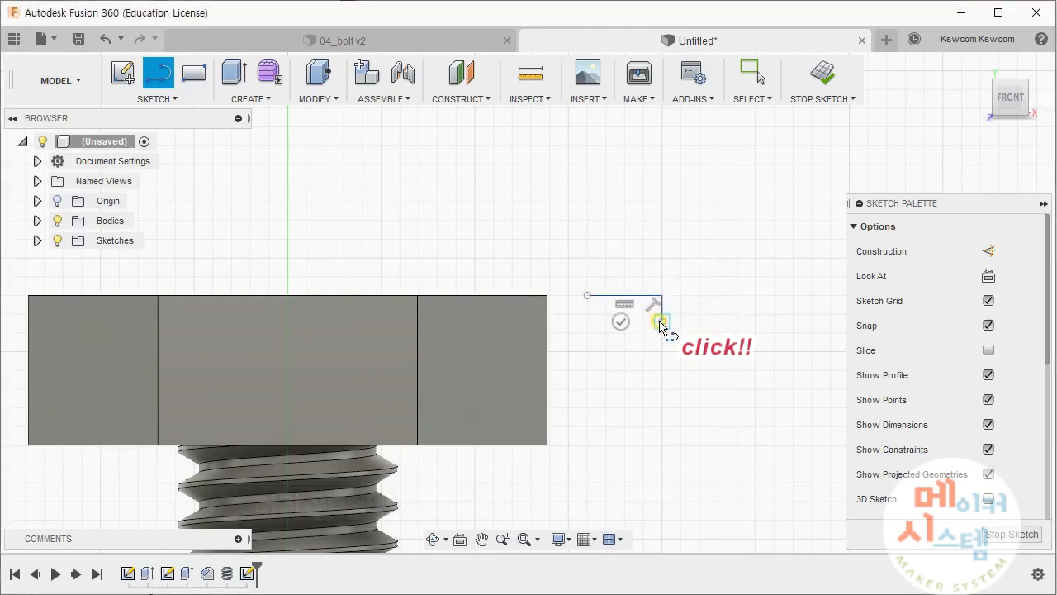
pyautogui.click(586, 295)
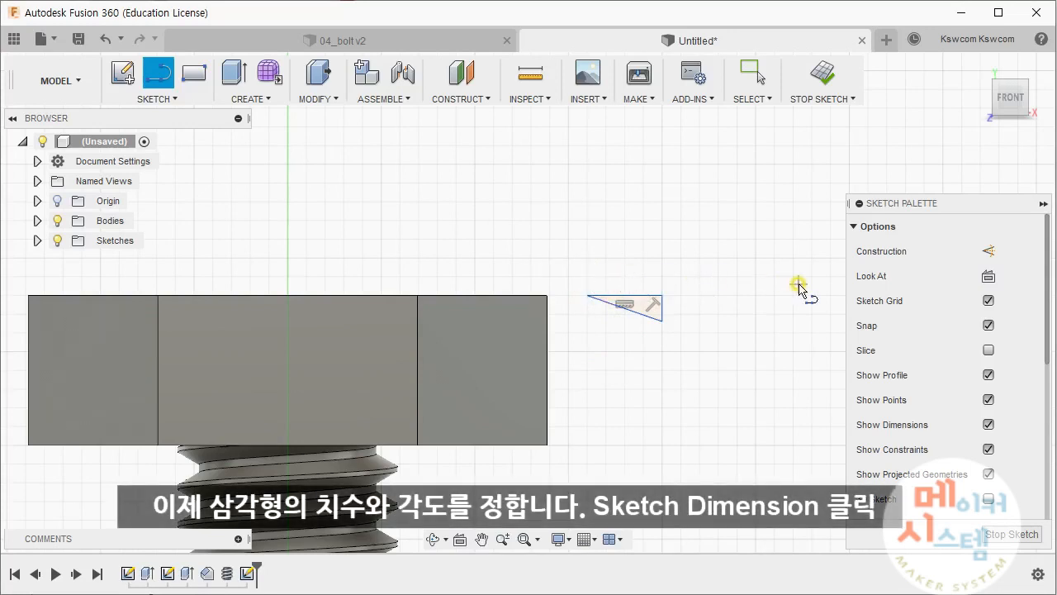
# Dimension the triangle's horizontal upper side and set its length to 1 mm
pyautogui.click(168, 100)
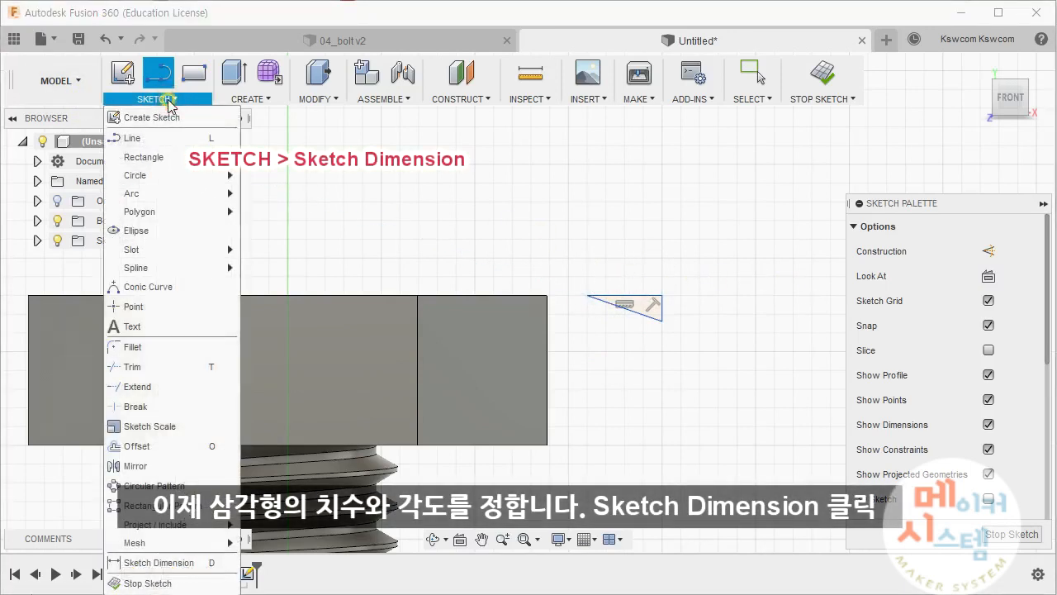
pyautogui.click(147, 562)
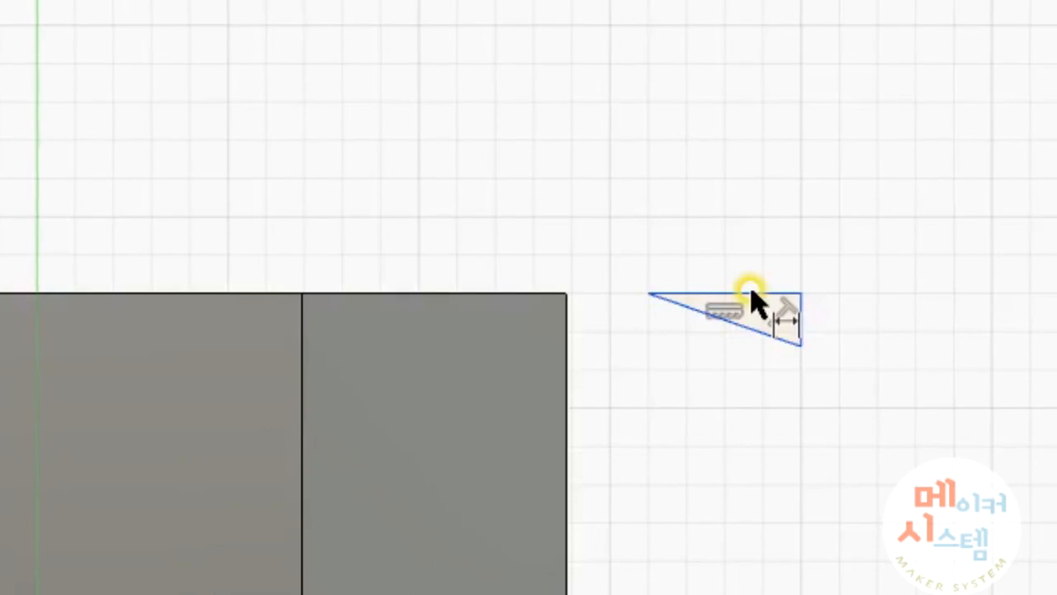
pyautogui.click(750, 292)
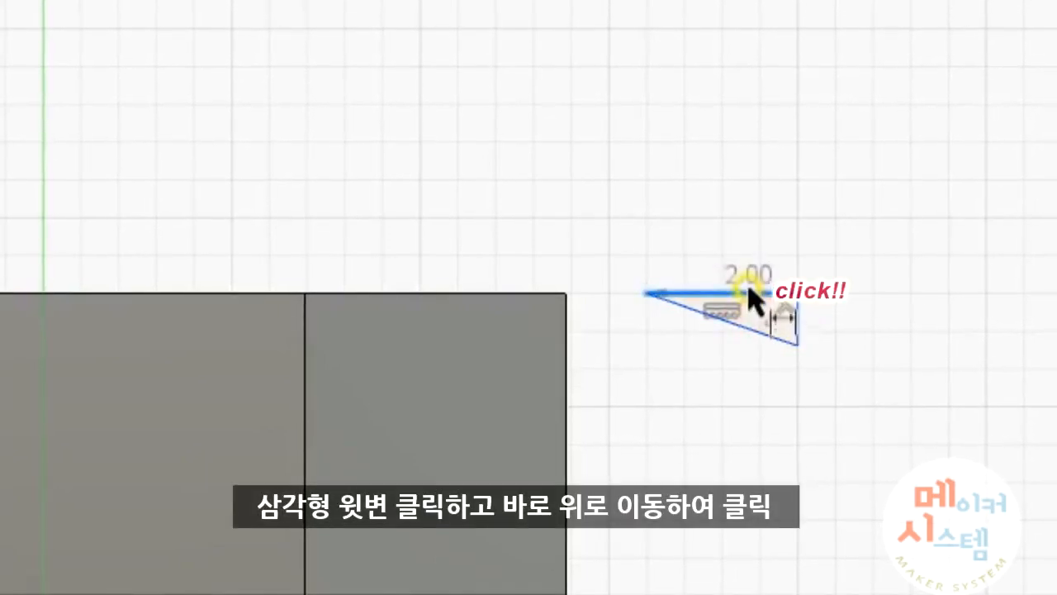
pyautogui.click(745, 257)
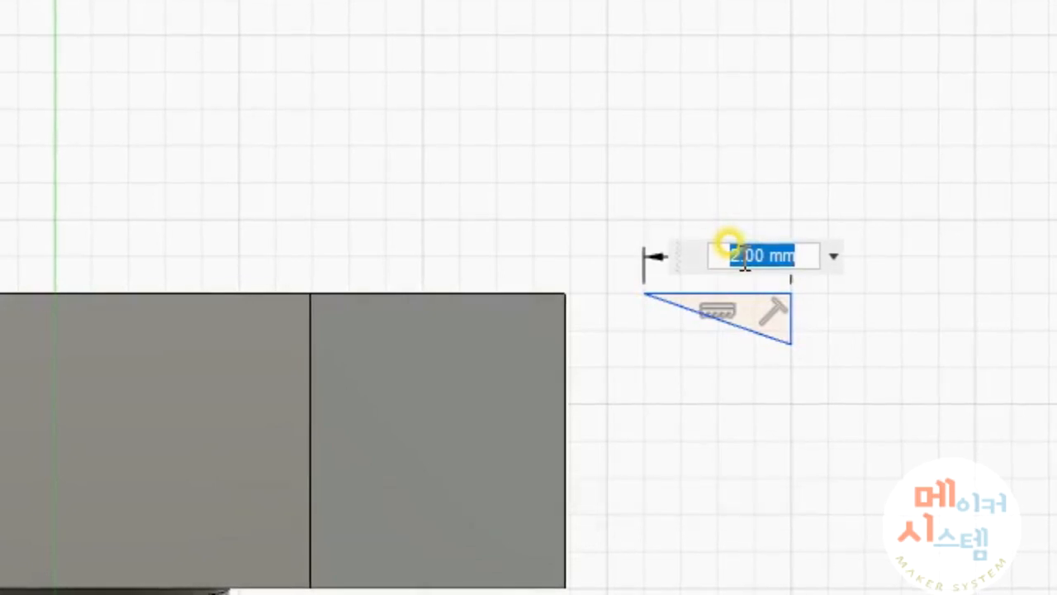
pyautogui.write('1')
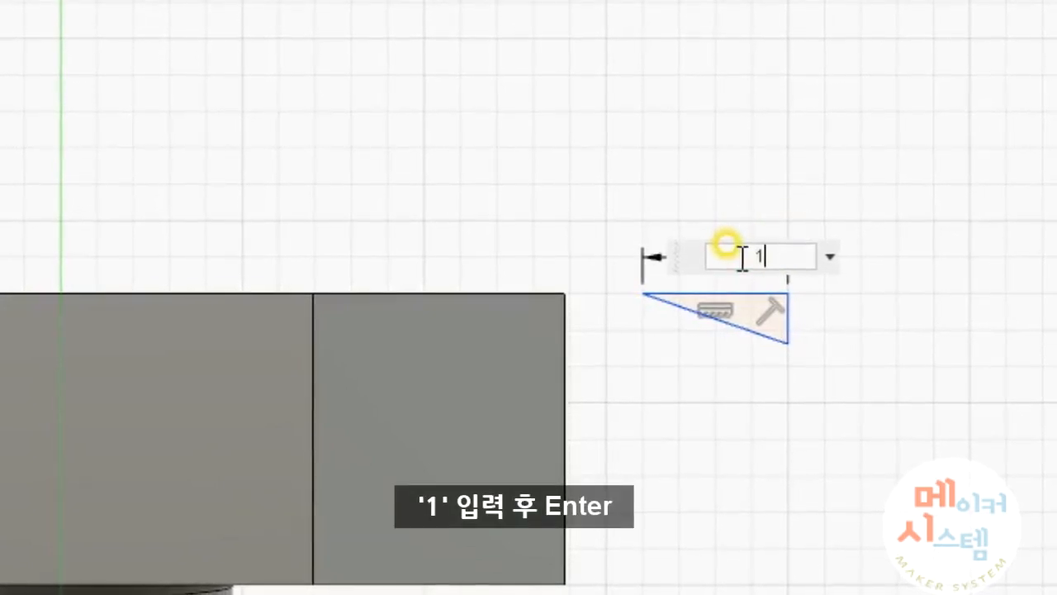
pyautogui.press('Return')
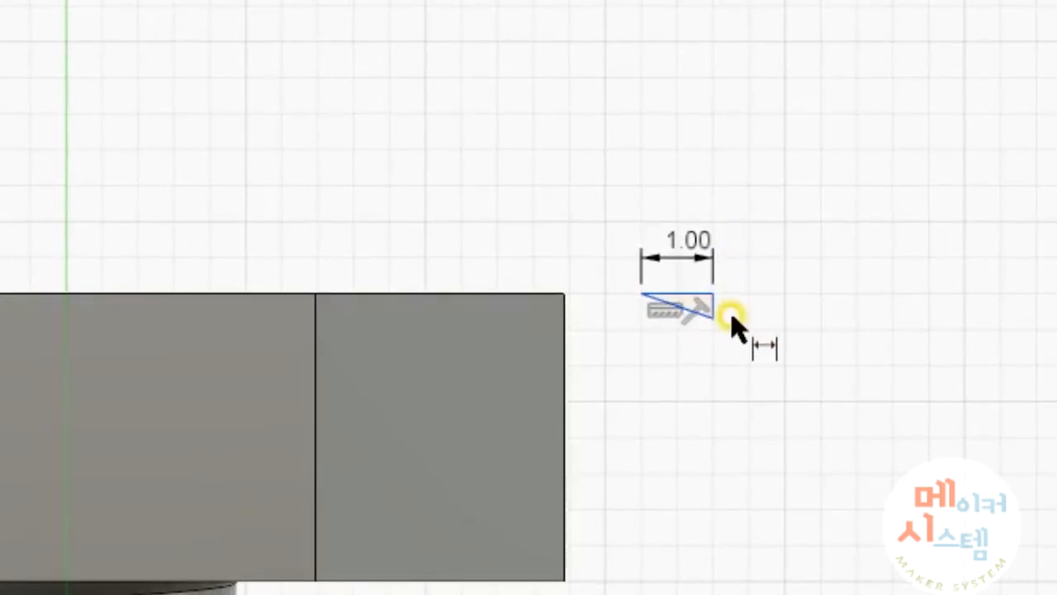
# Dimension the angle between the triangle's sloped lower side and its horizontal upper side and set it to 10 degrees
pyautogui.scroll(5, 718, 314)
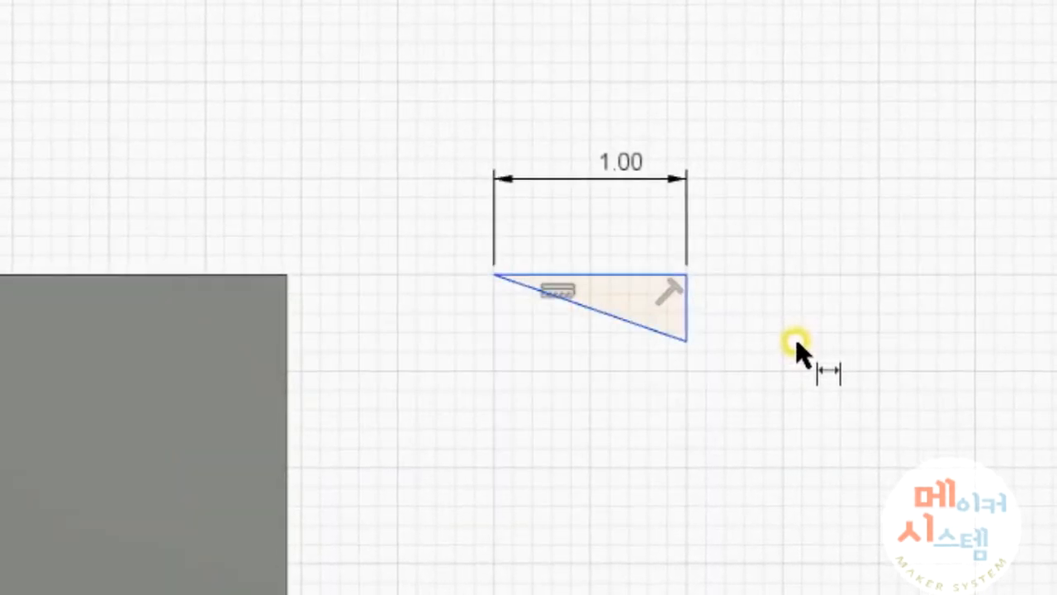
pyautogui.click(612, 314)
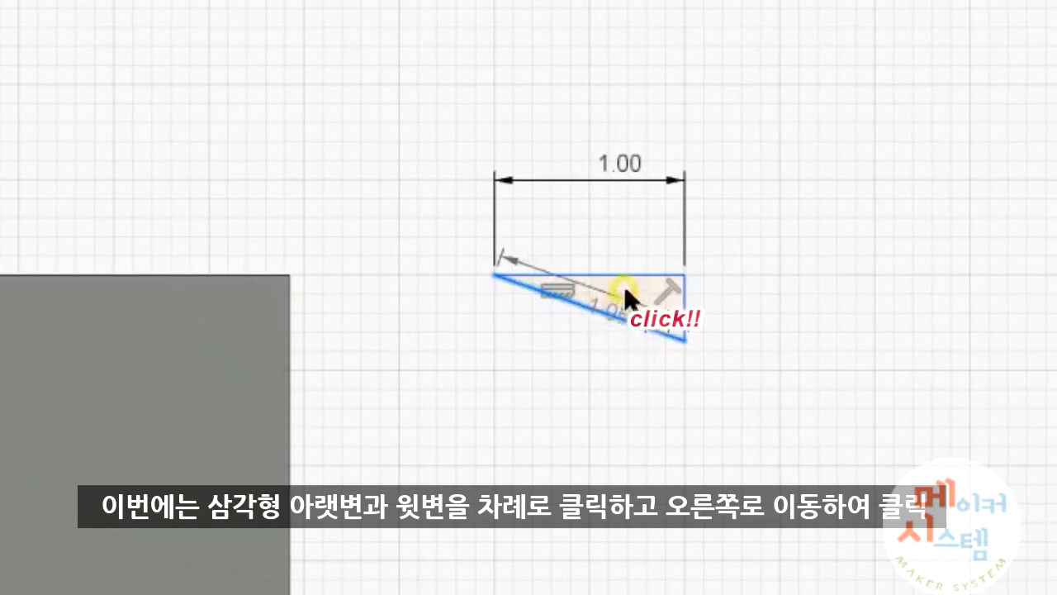
pyautogui.click(631, 275)
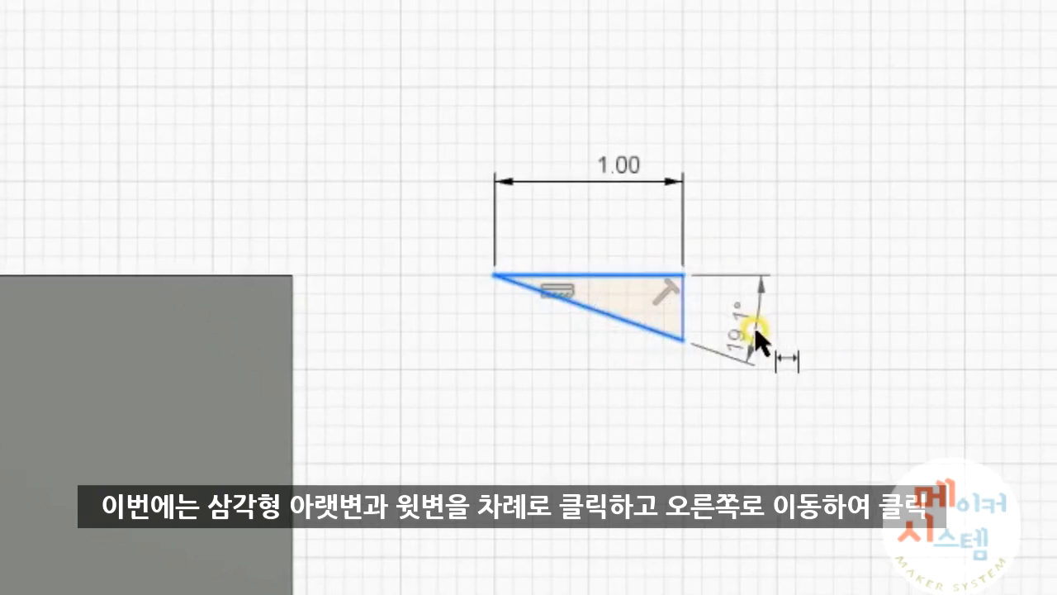
pyautogui.click(780, 329)
pyautogui.write('1')
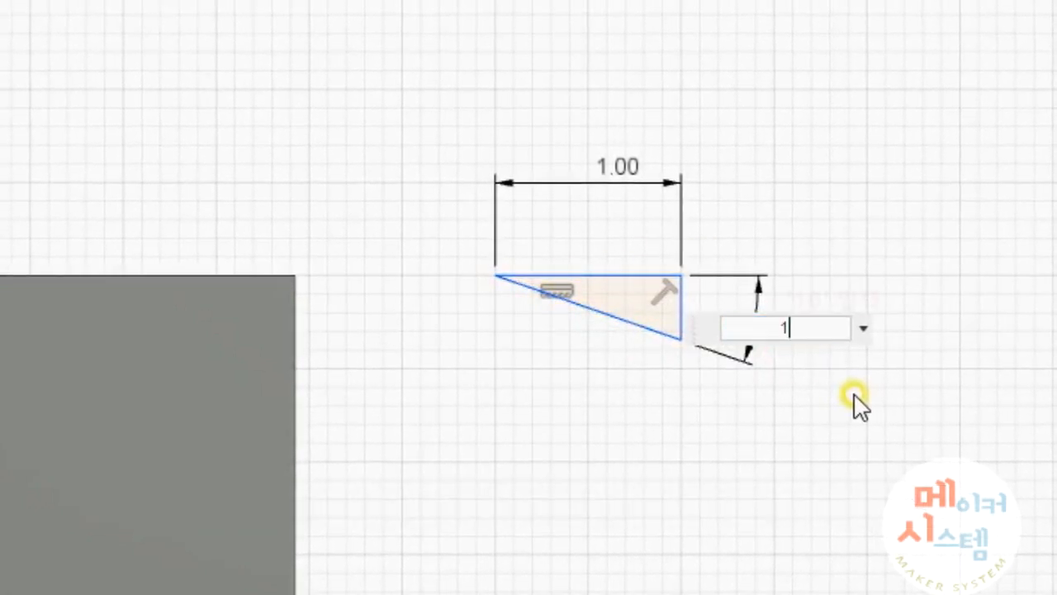
pyautogui.write('0')
pyautogui.press('Return')
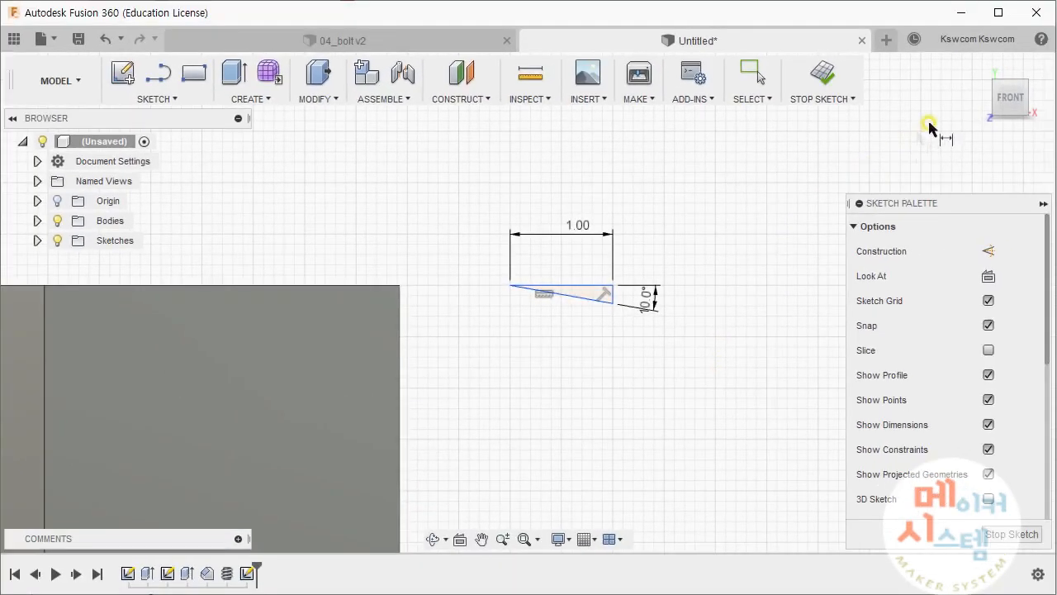
# Apply a Coincident constraint between the triangle's right-angle corner and the nearest top corner of the hexagonal head
pyautogui.click(981, 74)
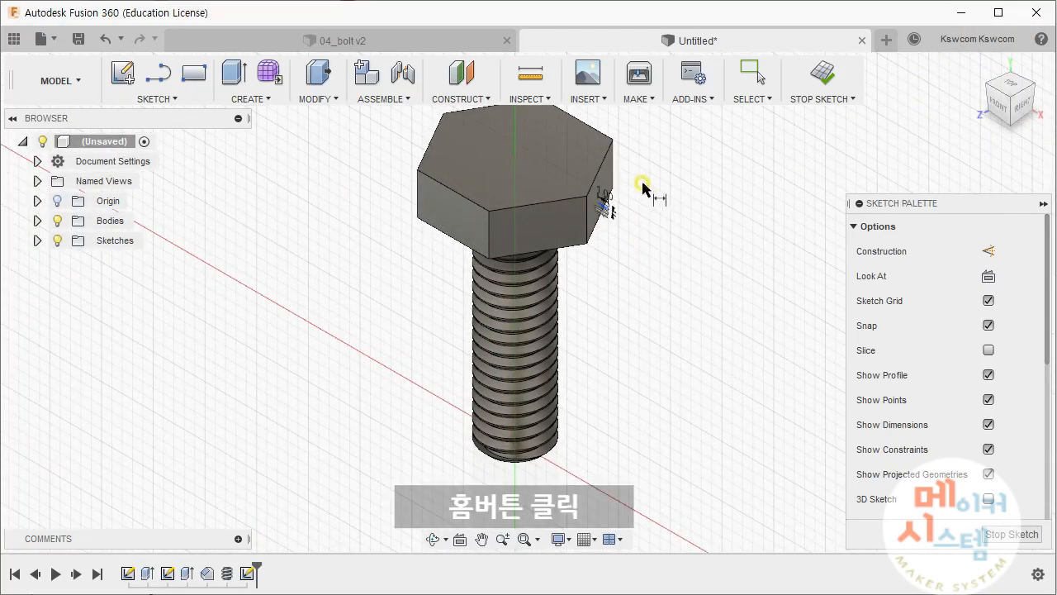
pyautogui.scroll(5, 611, 190)
pyautogui.scroll(6, 609, 191)
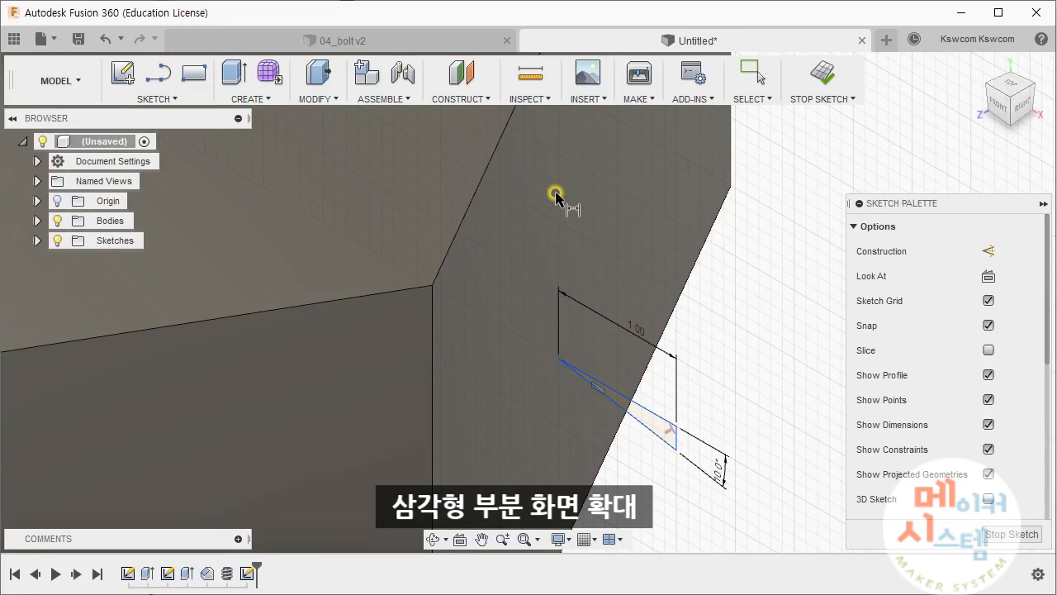
pyautogui.moveTo(964, 208); pyautogui.dragTo(872, 171)
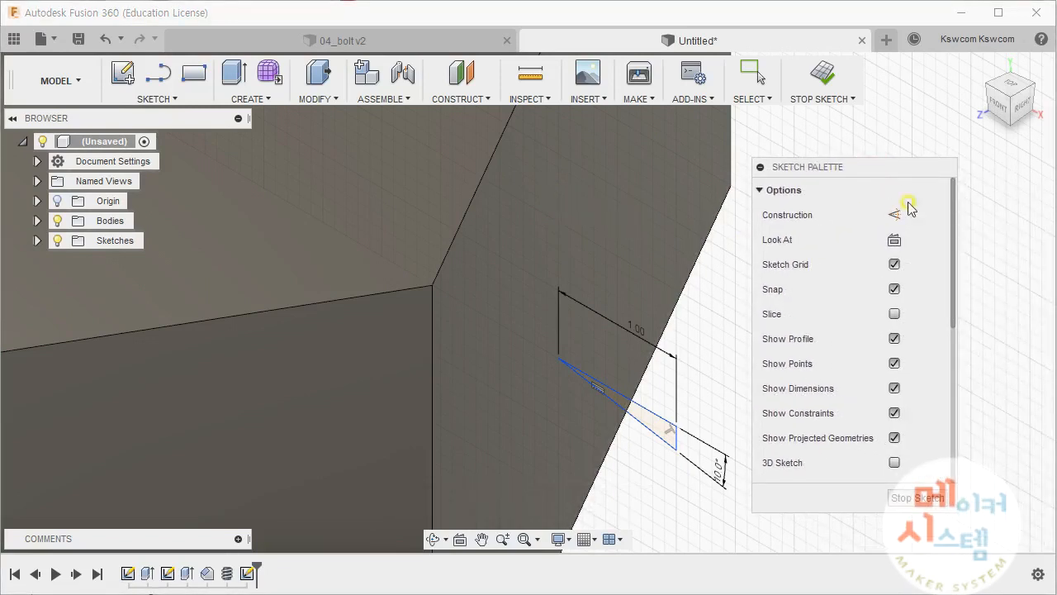
pyautogui.moveTo(955, 301); pyautogui.dragTo(954, 399)
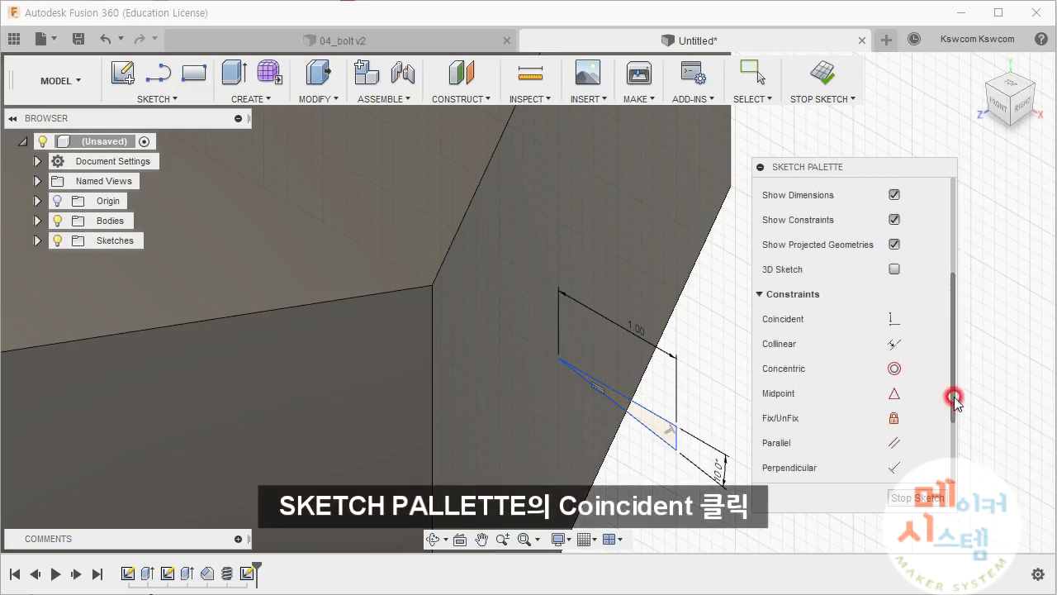
pyautogui.click(894, 321)
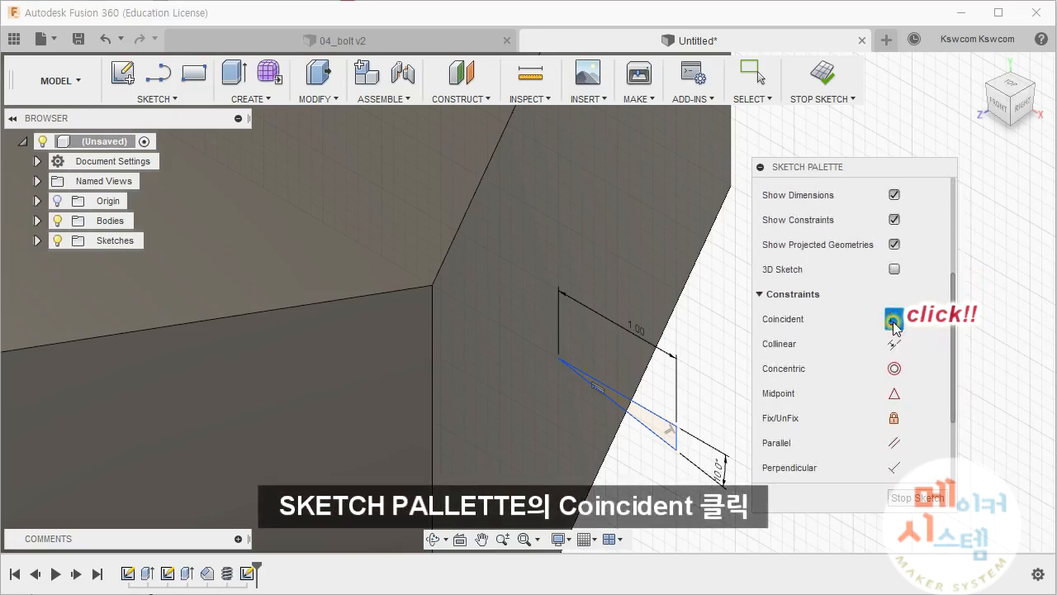
pyautogui.click(677, 426)
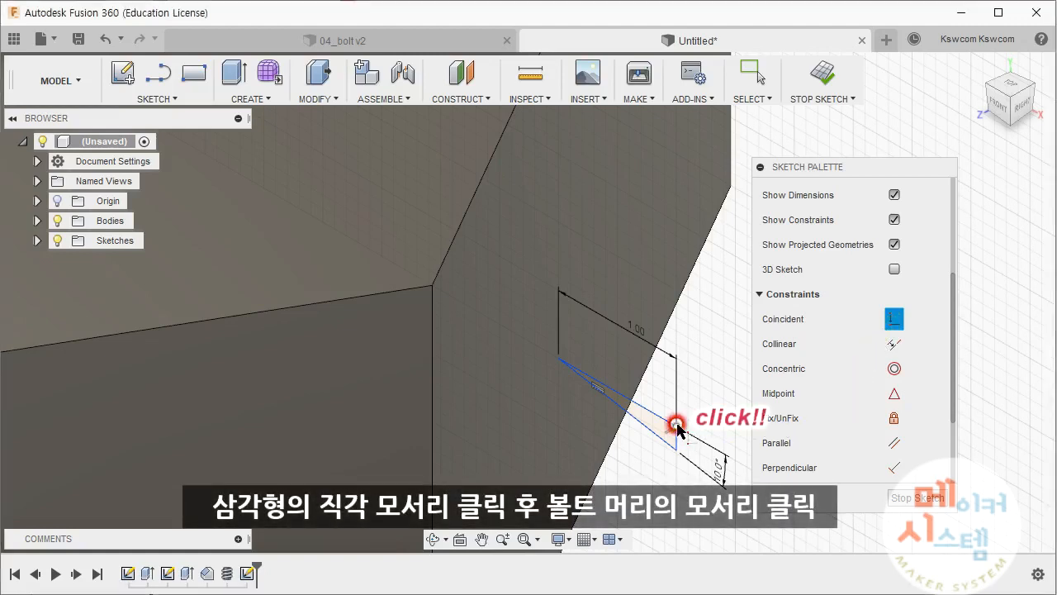
pyautogui.click(433, 287)
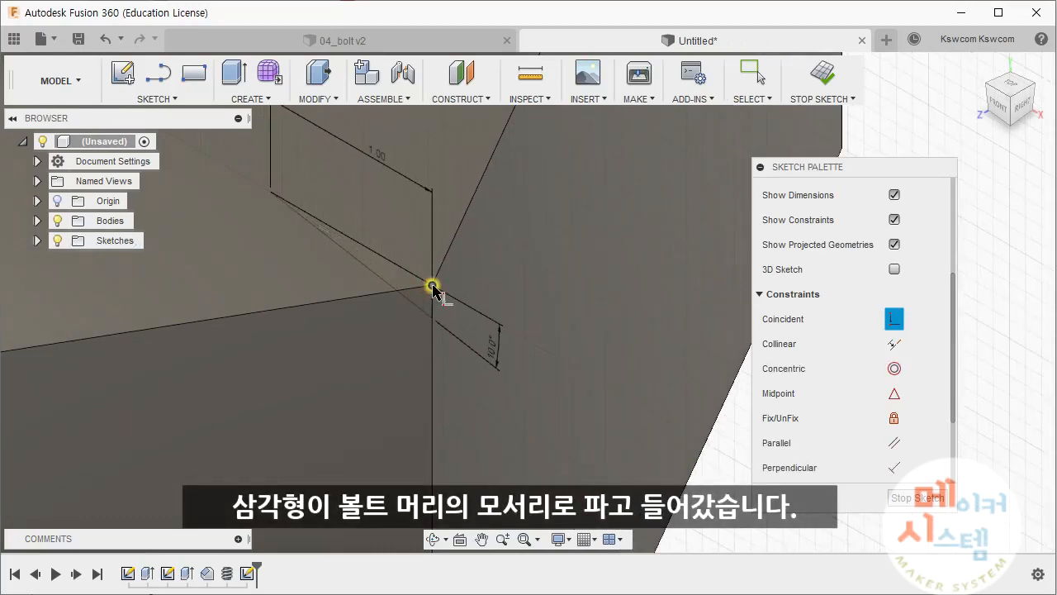
# Revolve the triangle profile 360 degrees around the vertical Y axis as a cut to bevel the top corners of the bolt head
pyautogui.moveTo(564, 291)
pyautogui.mouseDown(button='middle')
pyautogui.moveTo(633, 316)
pyautogui.moveTo(653, 339)
pyautogui.mouseUp(button='middle')
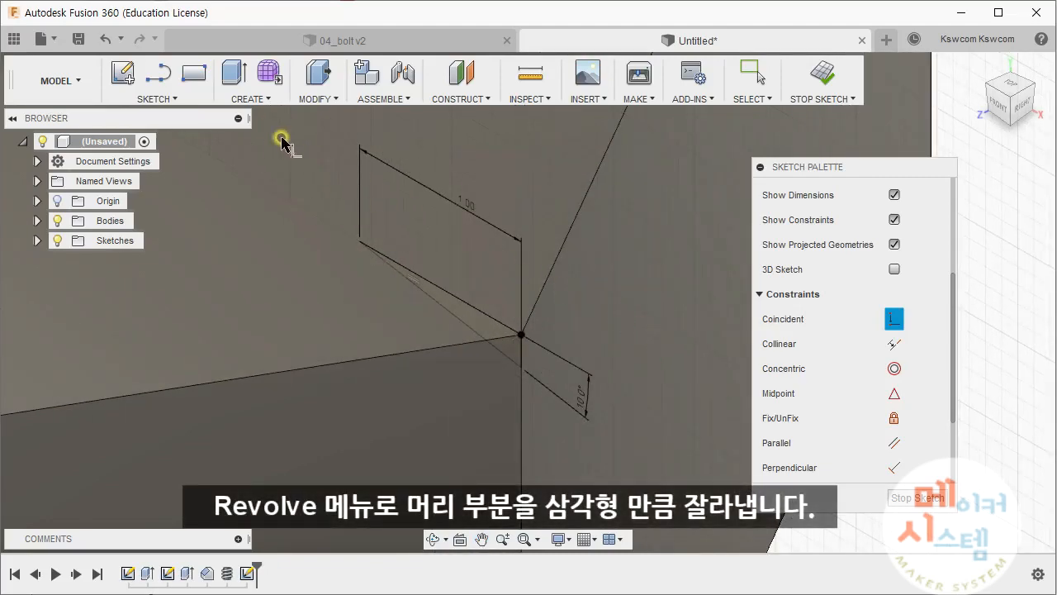
pyautogui.click(256, 99)
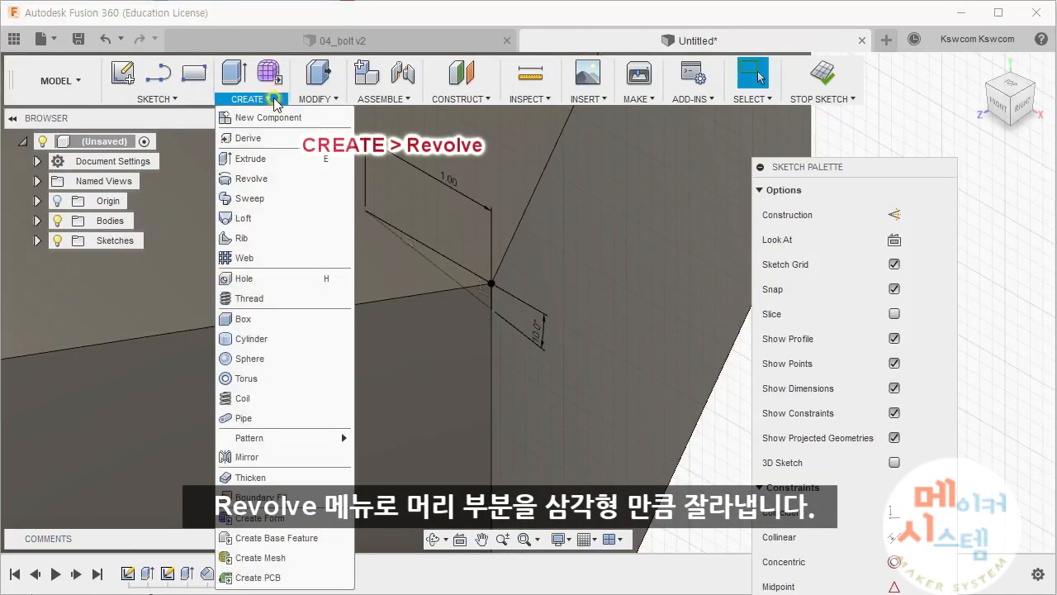
pyautogui.click(273, 179)
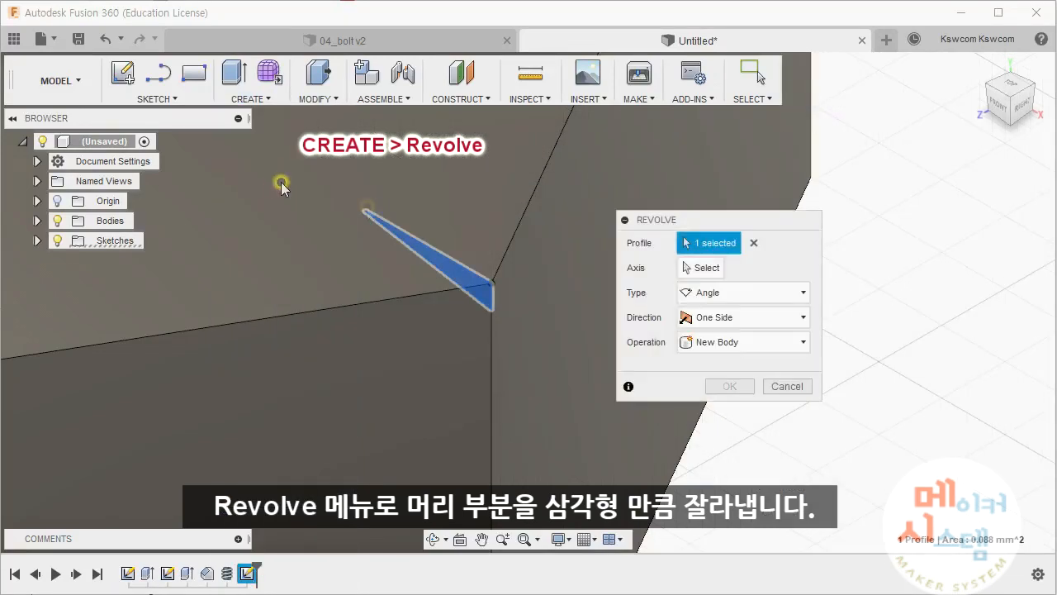
pyautogui.moveTo(752, 215); pyautogui.dragTo(715, 191)
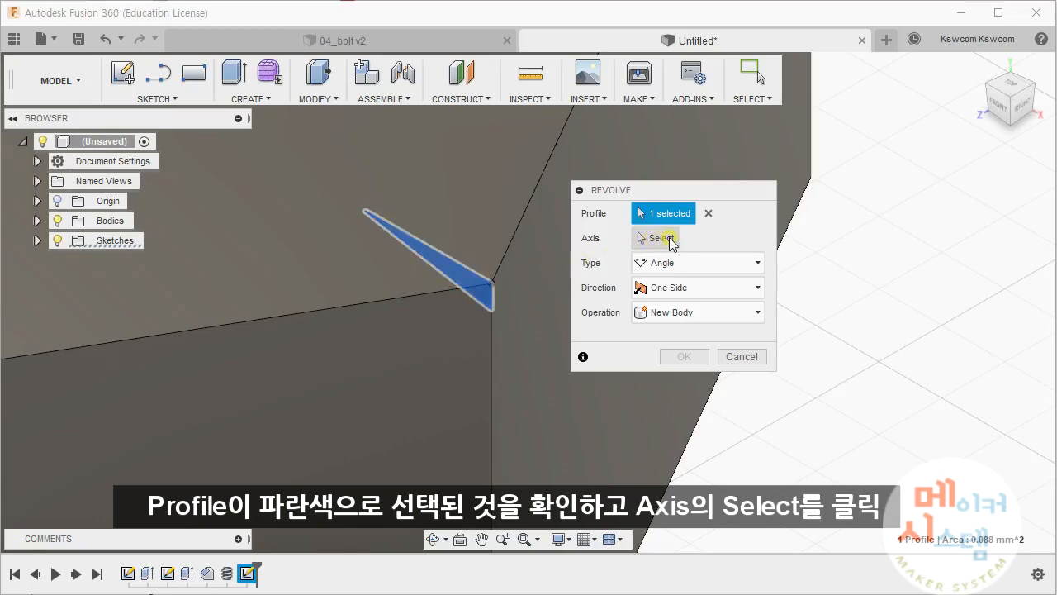
pyautogui.click(670, 240)
pyautogui.moveTo(690, 196); pyautogui.dragTo(864, 207)
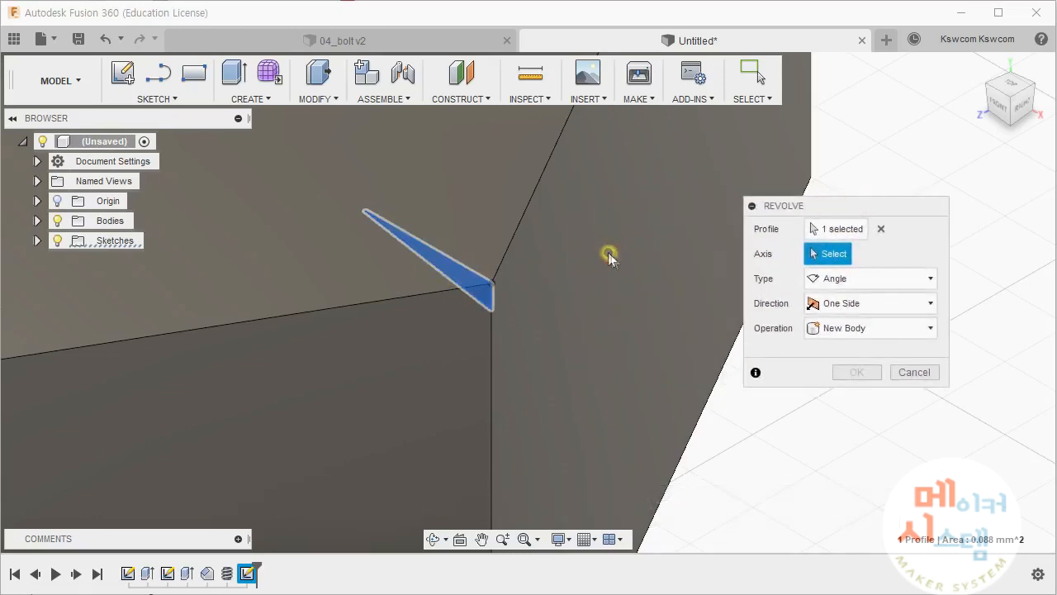
pyautogui.scroll(-2, 413, 219)
pyautogui.scroll(-6, 381, 210)
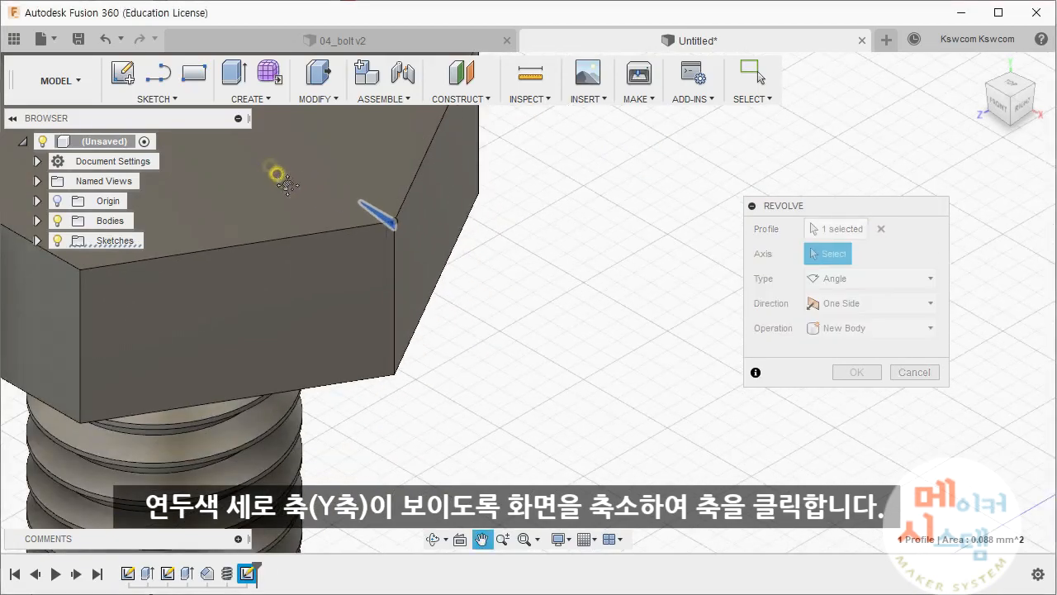
pyautogui.scroll(-5, 601, 320)
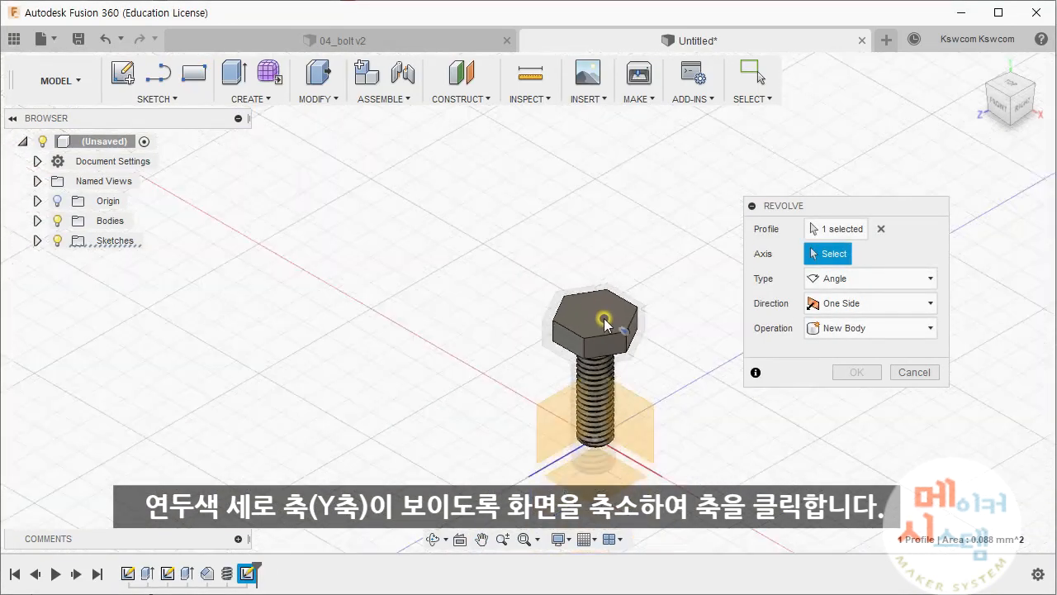
pyautogui.scroll(-4, 511, 282)
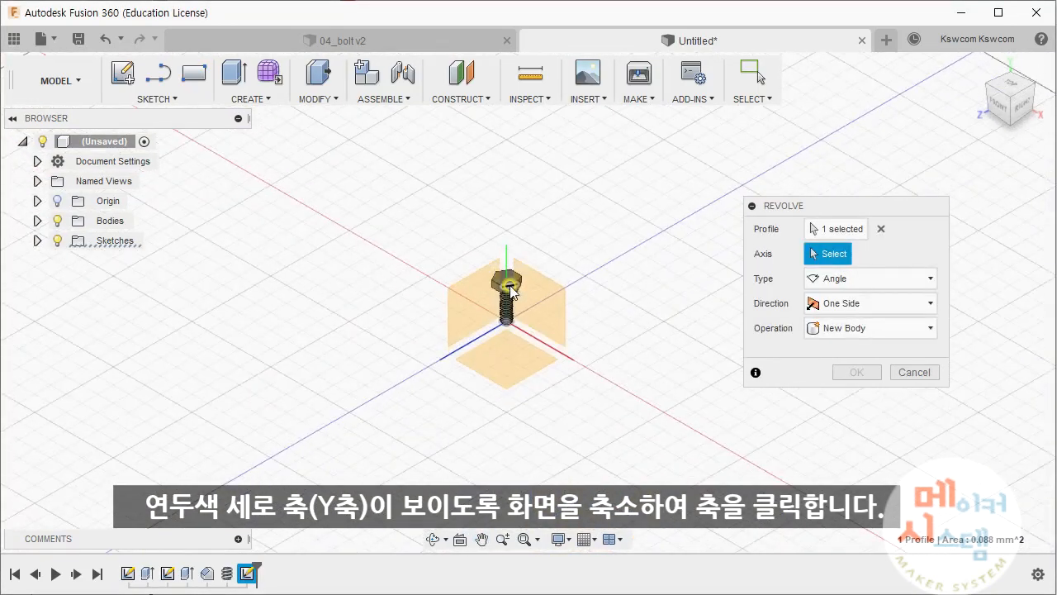
pyautogui.scroll(-1, 517, 290)
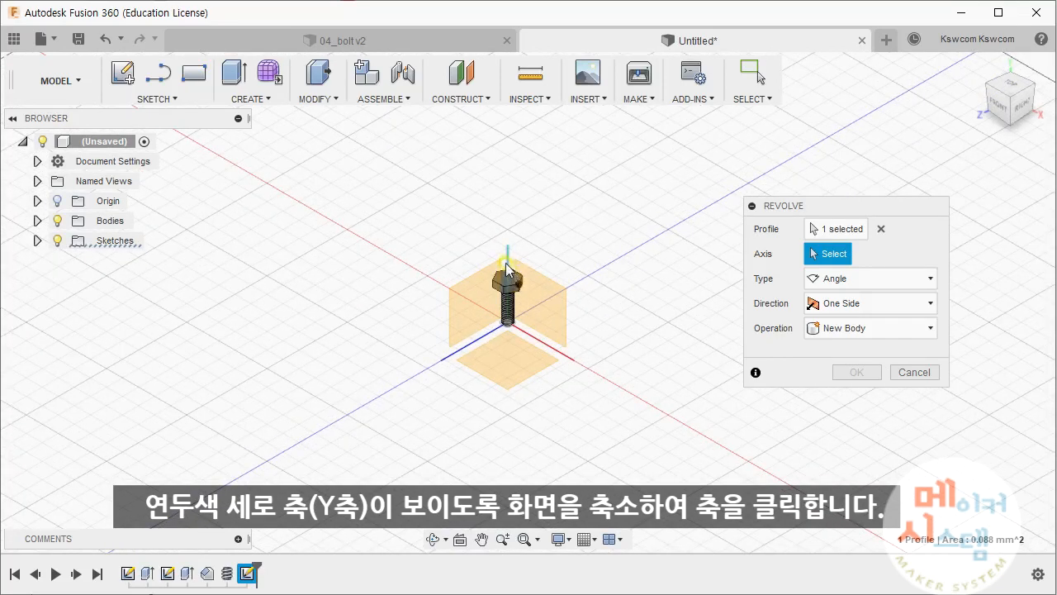
pyautogui.click(508, 261)
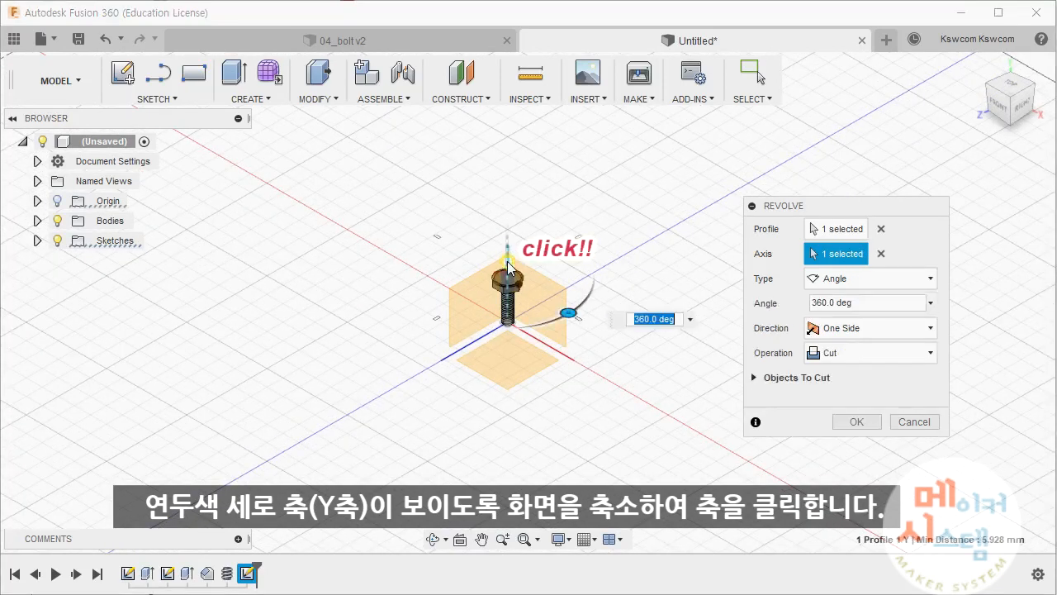
pyautogui.scroll(5, 529, 281)
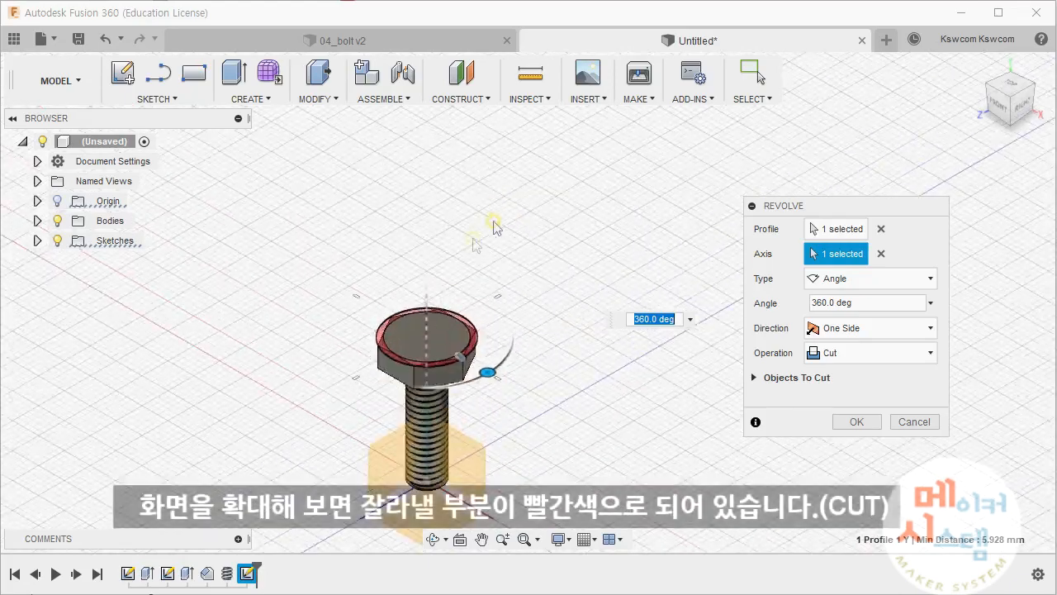
pyautogui.scroll(3, 614, 366)
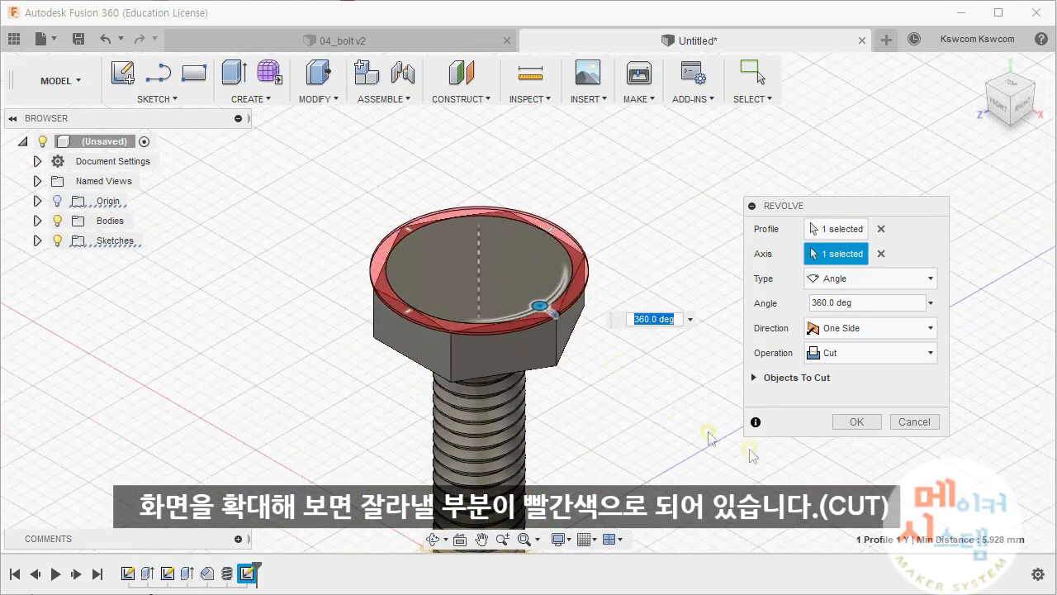
pyautogui.click(864, 423)
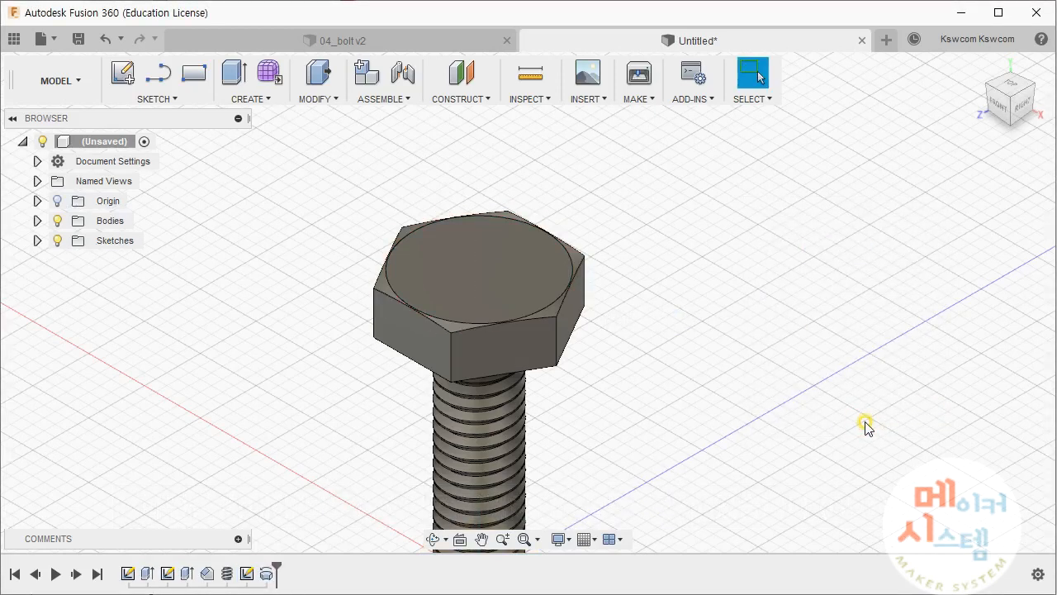
# Apply the Brass - Polished appearance from the Metal > Brass library to the whole bolt body
pyautogui.click(983, 71)
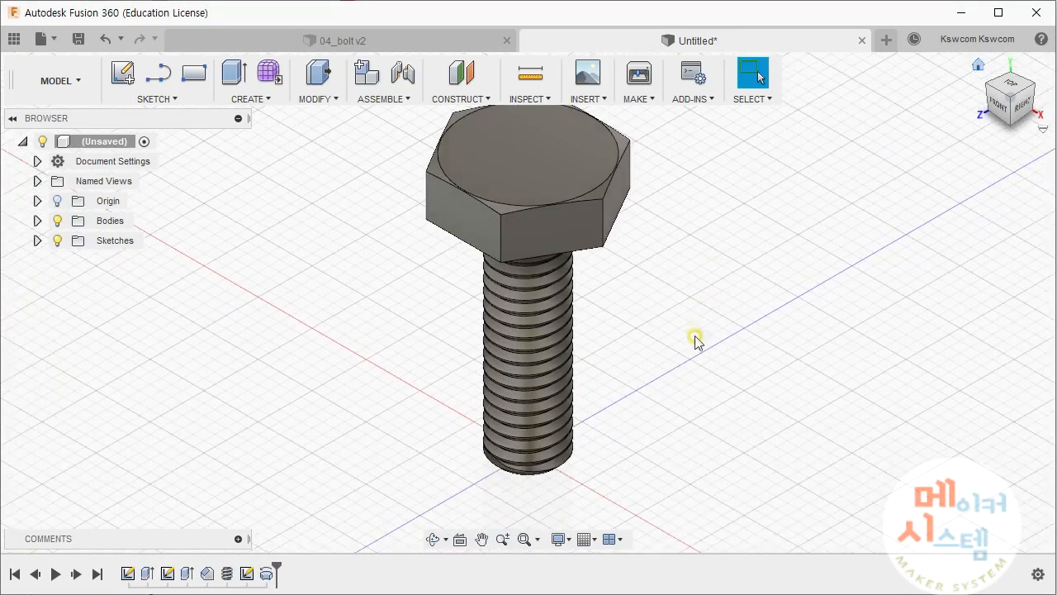
pyautogui.moveTo(696, 321); pyautogui.dragTo(684, 347, button='middle')
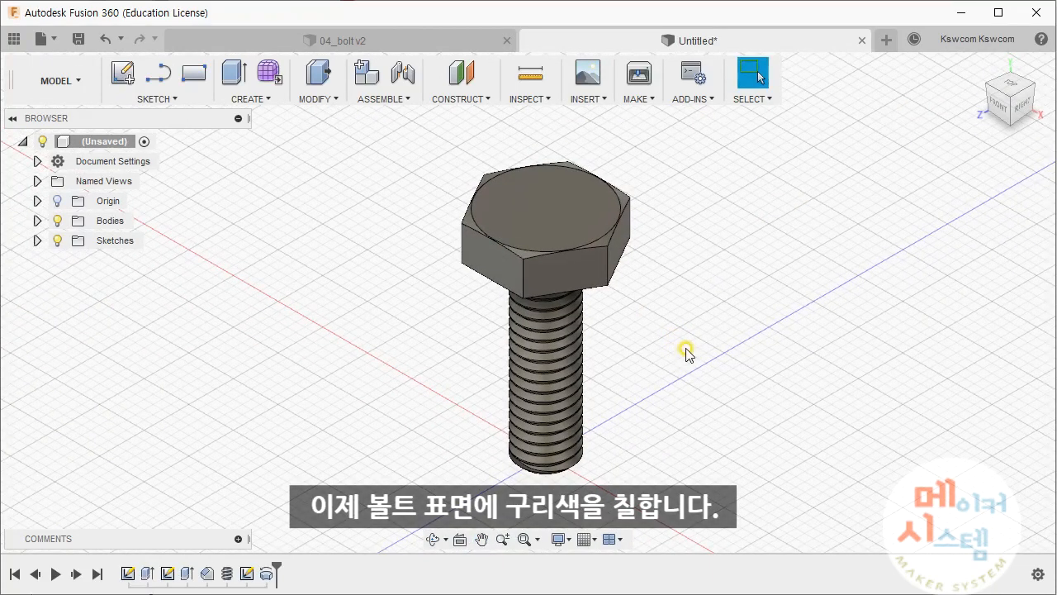
pyautogui.click(319, 95)
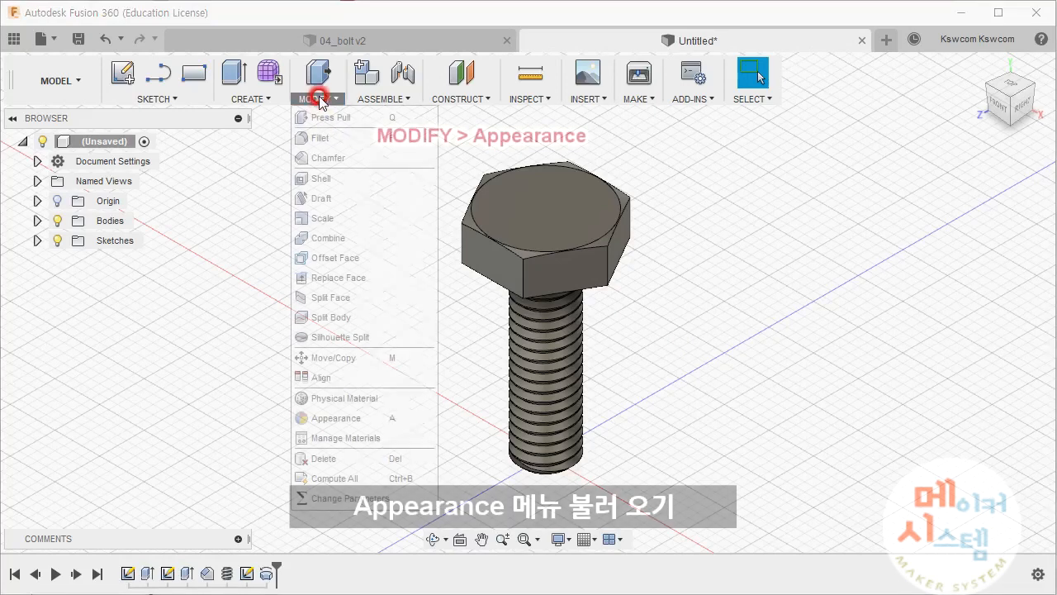
pyautogui.click(347, 421)
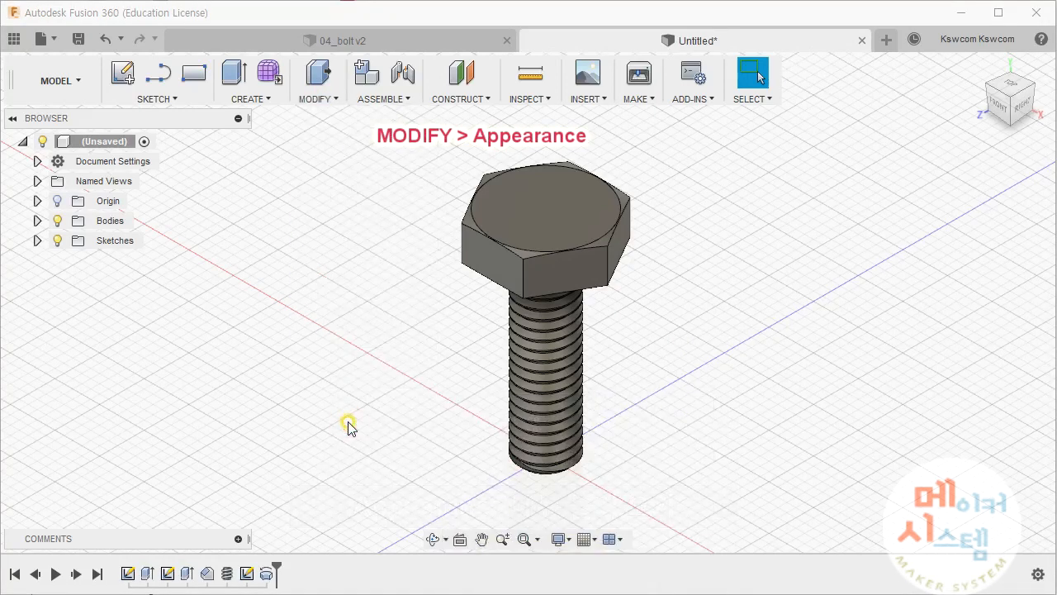
pyautogui.moveTo(892, 206); pyautogui.dragTo(887, 147)
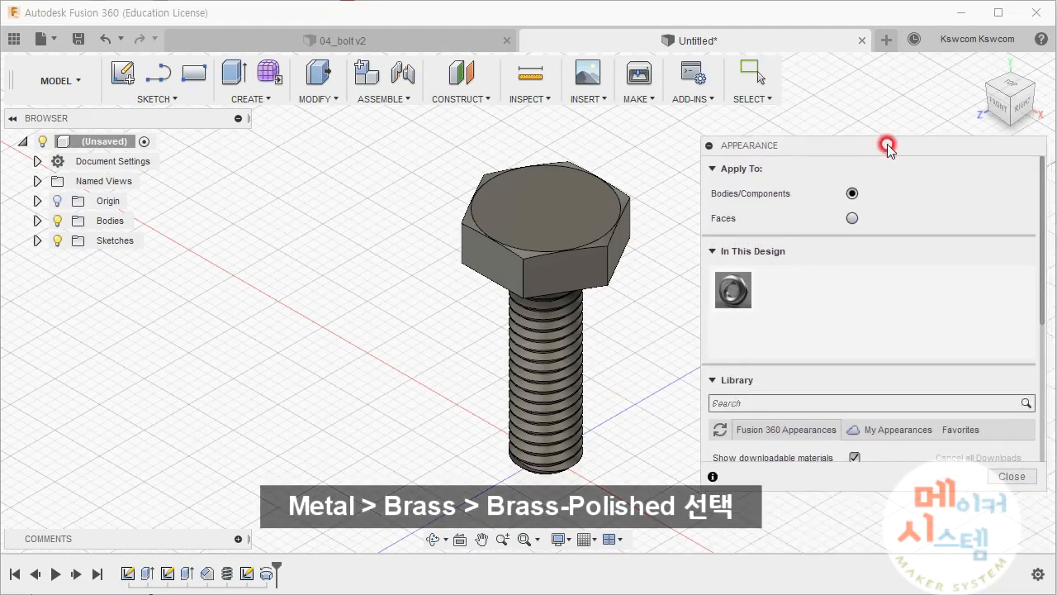
pyautogui.moveTo(1045, 317); pyautogui.dragTo(1042, 425)
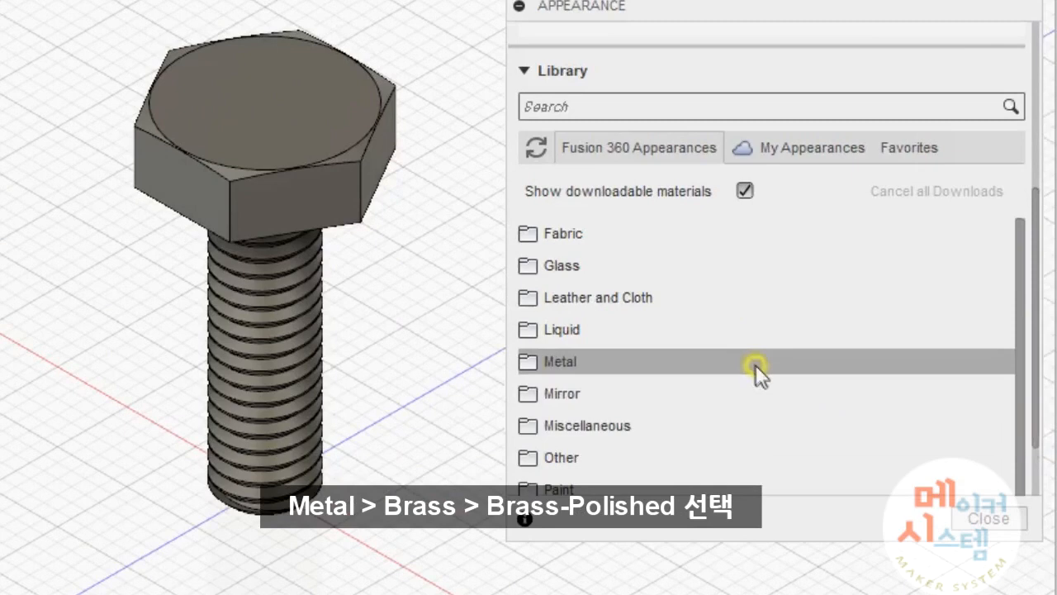
pyautogui.click(792, 376)
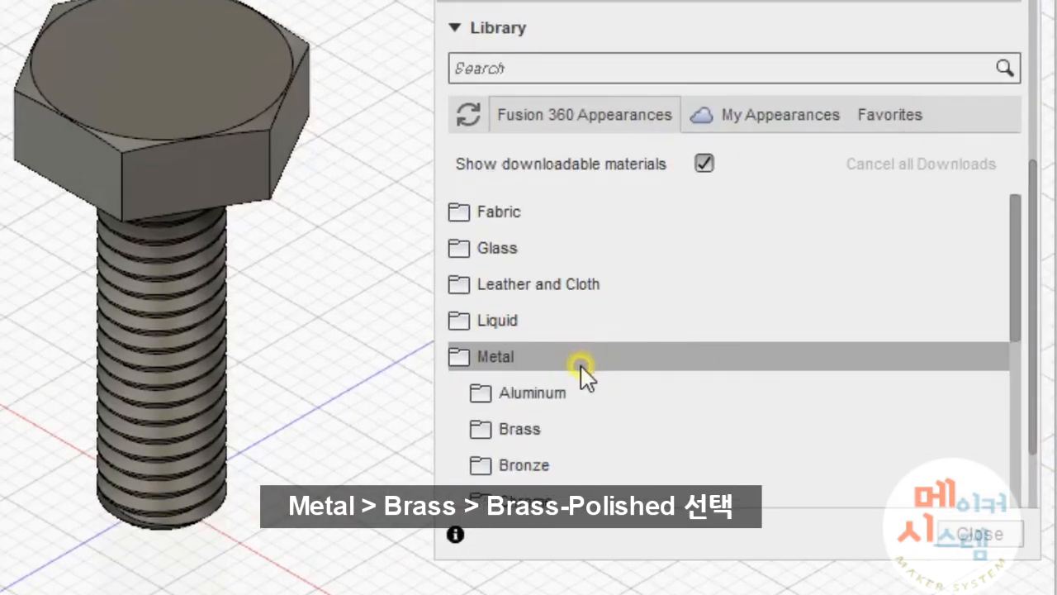
pyautogui.click(534, 433)
pyautogui.scroll(-5, 666, 421)
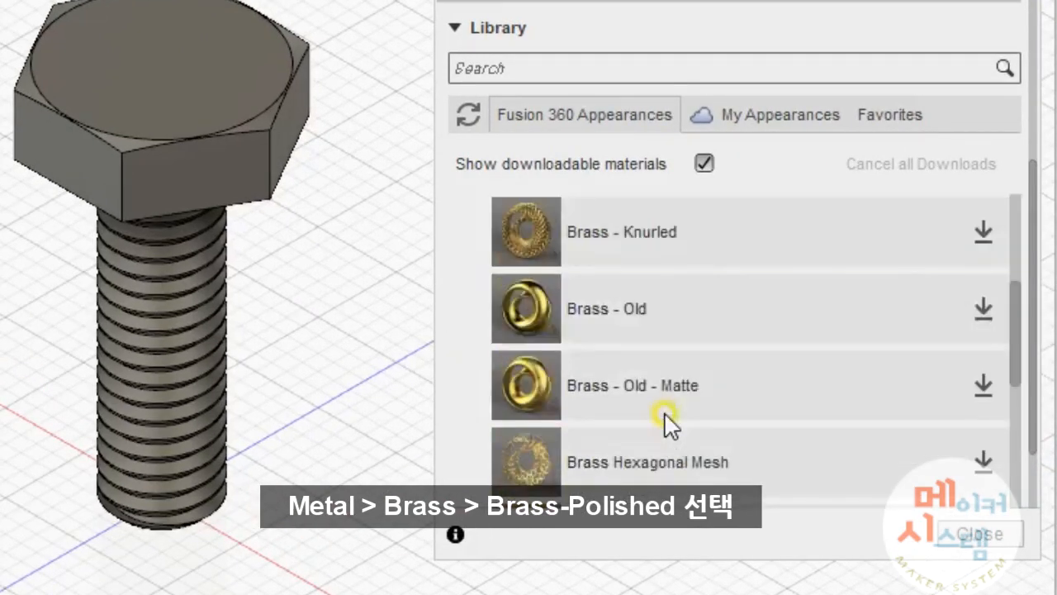
pyautogui.scroll(4, 666, 421)
pyautogui.scroll(-2, 665, 421)
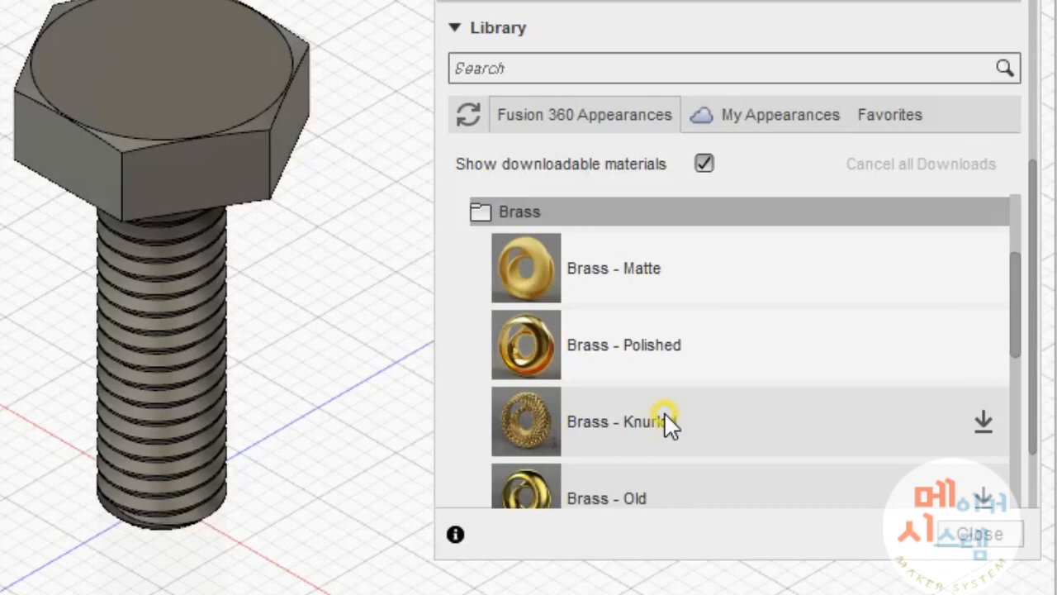
pyautogui.moveTo(538, 330)
pyautogui.mouseDown()
pyautogui.moveTo(546, 336)
pyautogui.moveTo(176, 152)
pyautogui.mouseUp()
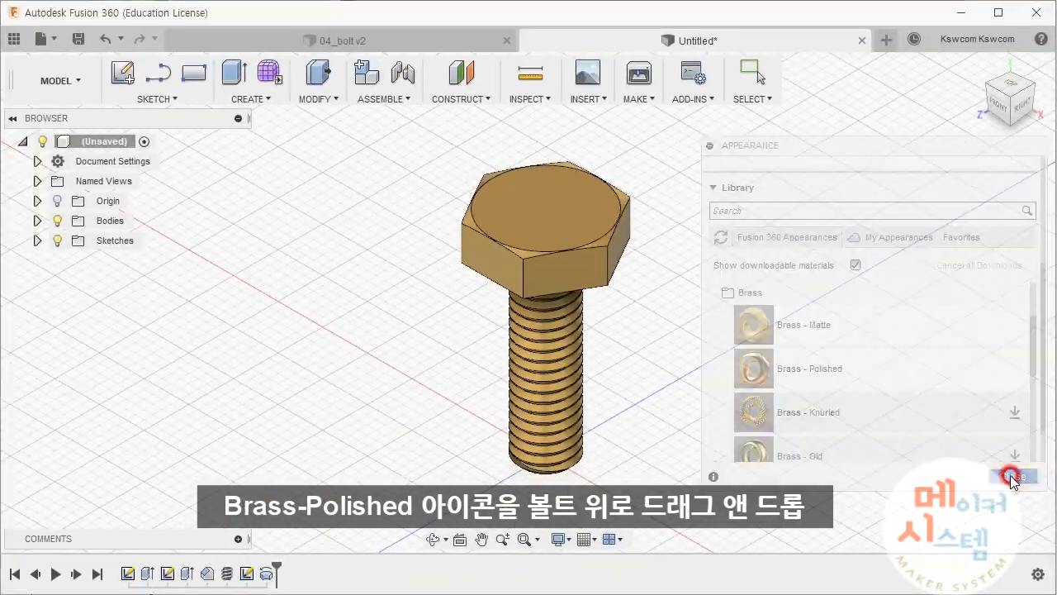
pyautogui.click(987, 533)
pyautogui.keyDown('shift'); pyautogui.moveTo(716, 353); pyautogui.dragTo(818, 367, button='middle'); pyautogui.keyUp('shift')
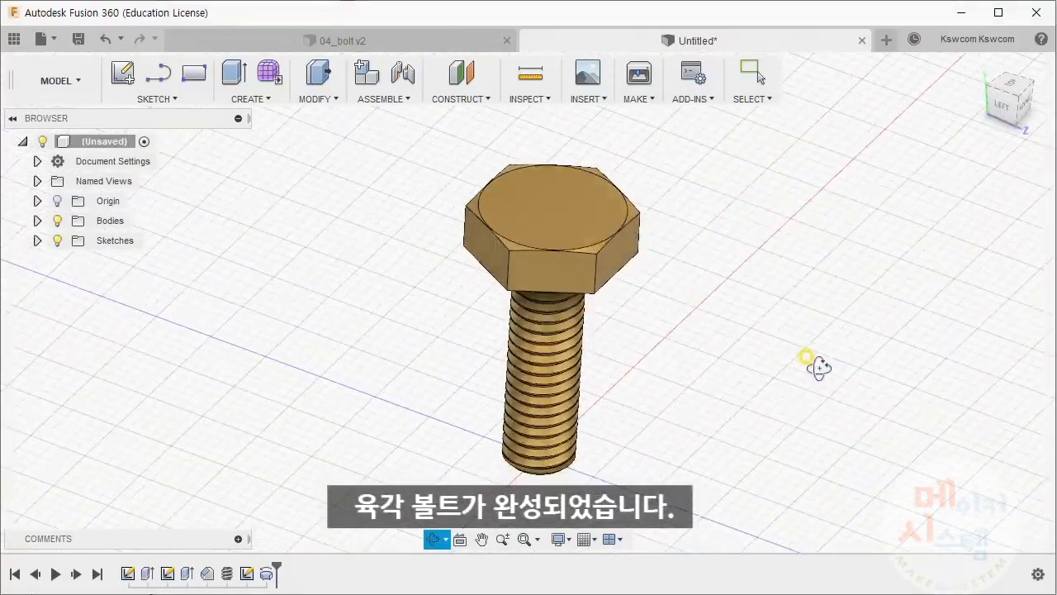